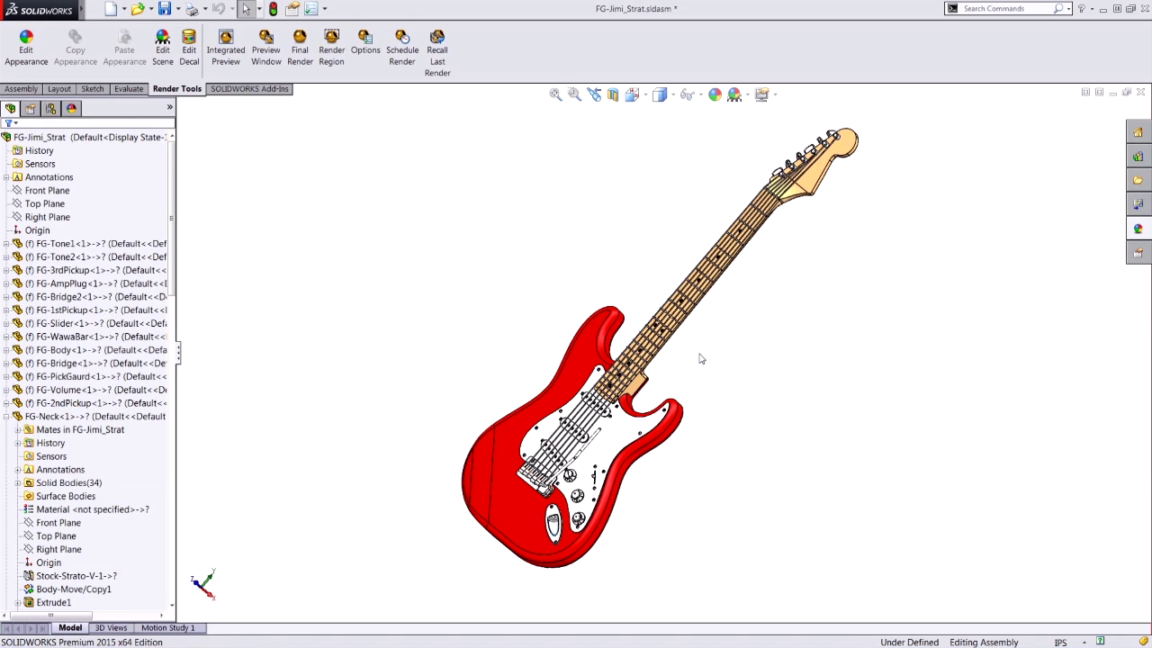
Step: Orbit the guitar to a rear view and zoom in on the neck-to-body joint
{"action": "middle_click_drag", "start_coordinate": [700, 359], "coordinate": [630, 378]}
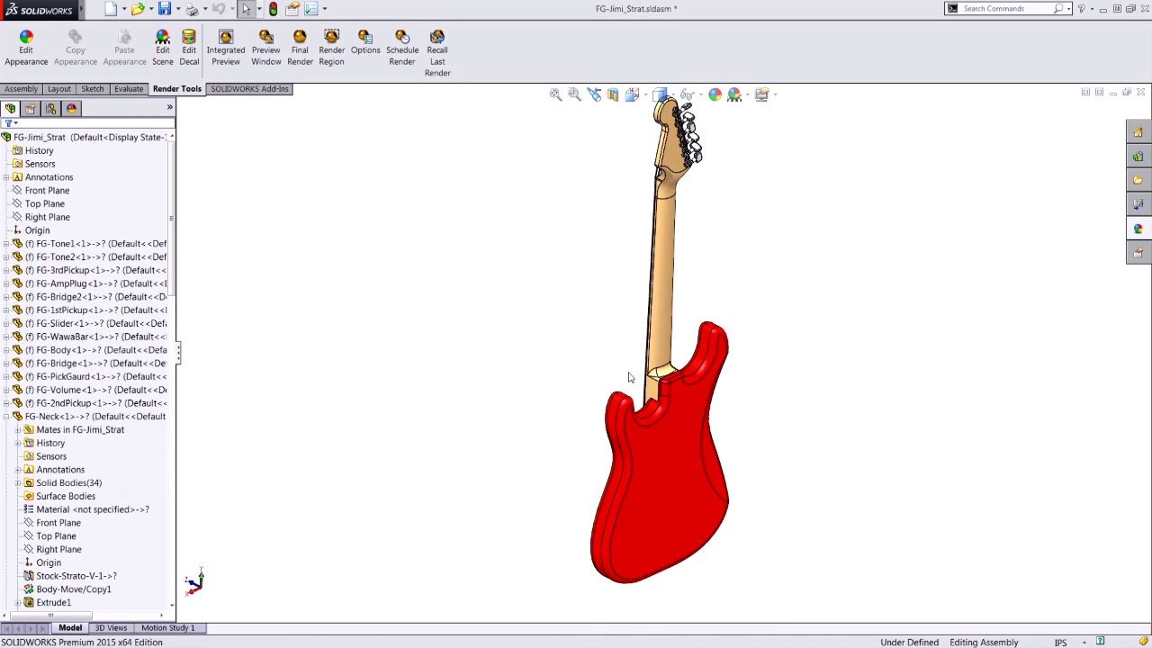
{"action": "scroll", "coordinate": [629, 378], "scroll_direction": "down", "scroll_amount": 10}
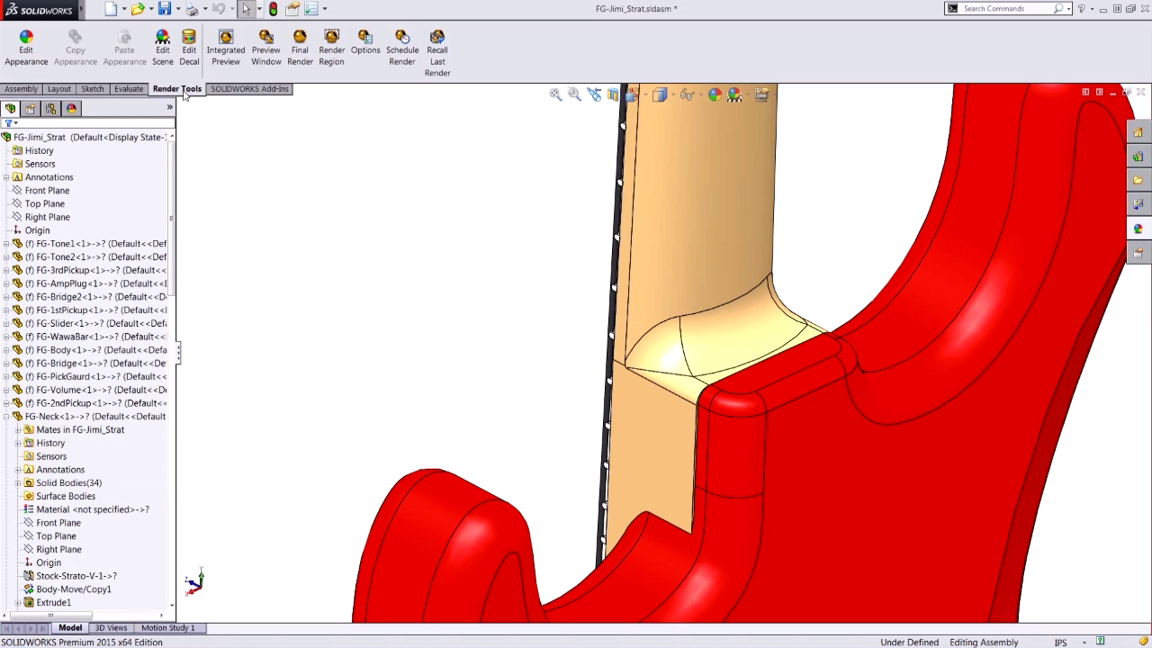
Step: Run a render-region preview of the heel corner, switch it off, and select the neck
{"action": "left_click", "coordinate": [331, 52]}
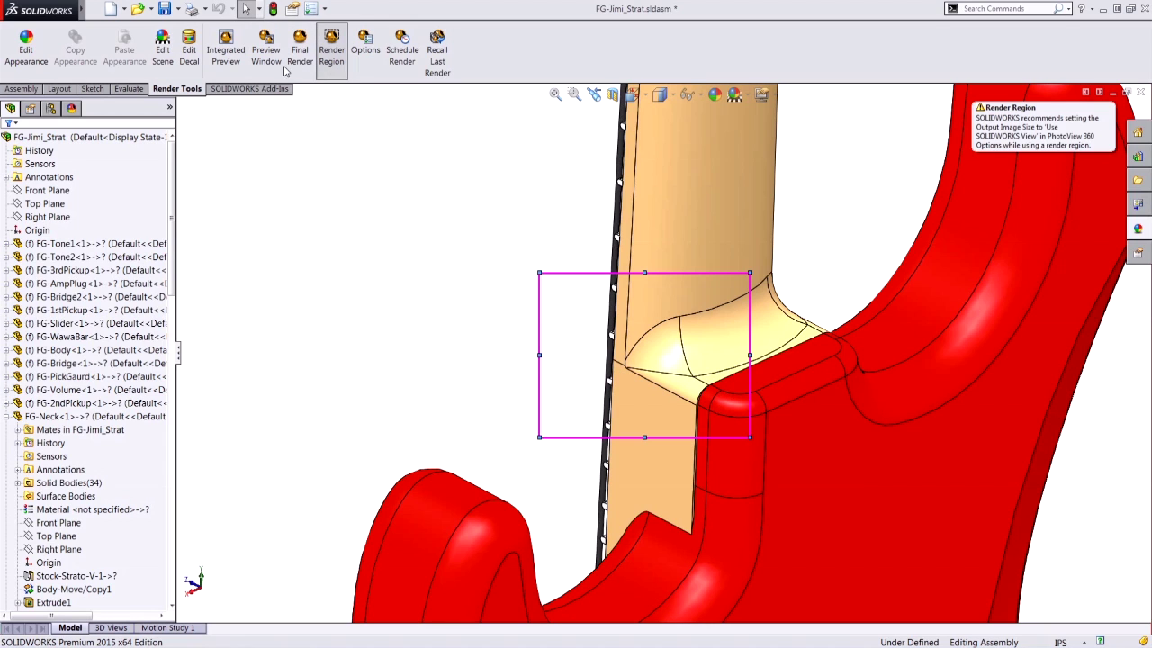
{"action": "left_click", "coordinate": [226, 50]}
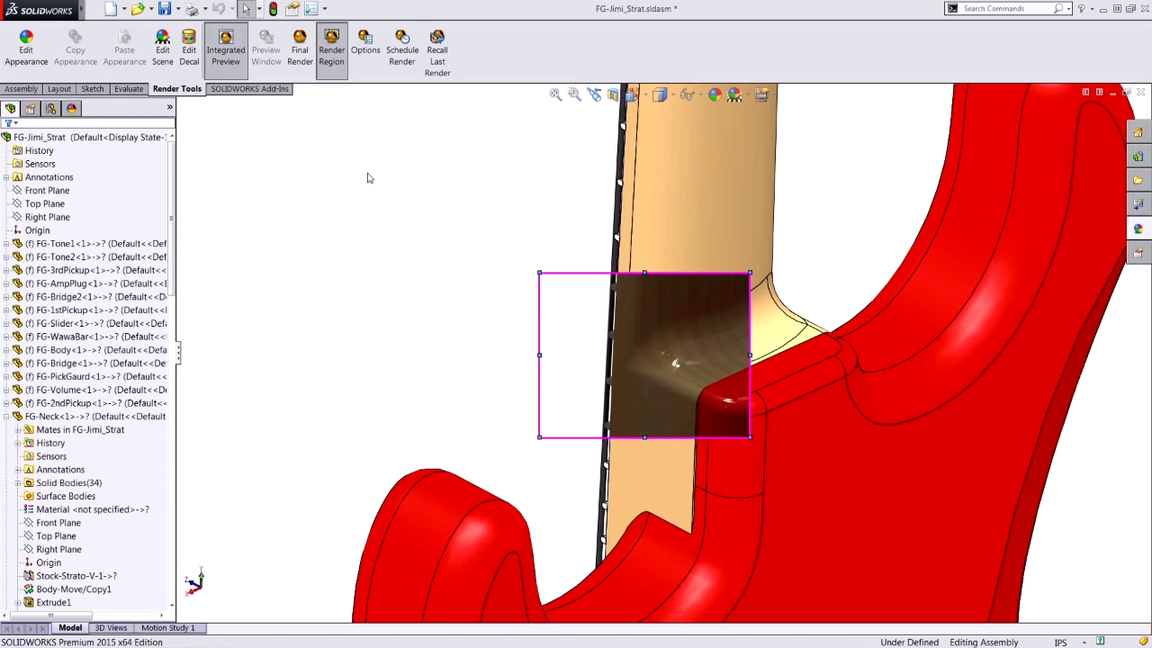
{"action": "left_click", "coordinate": [331, 49]}
{"action": "left_click", "coordinate": [226, 49]}
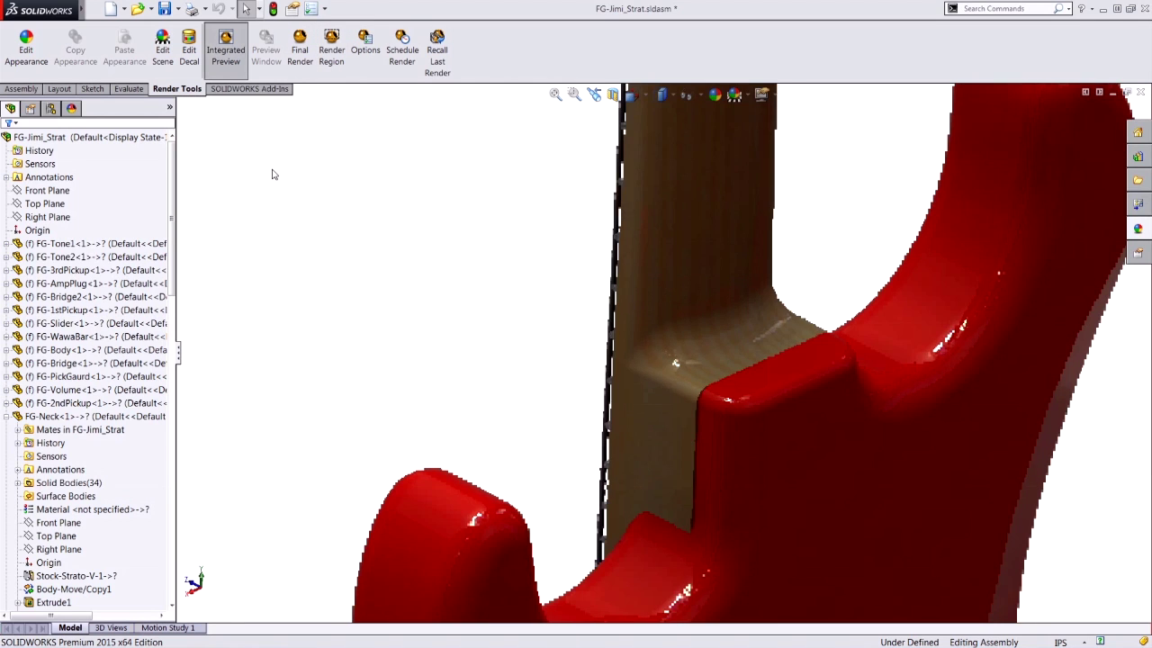
{"action": "left_click", "coordinate": [662, 280]}
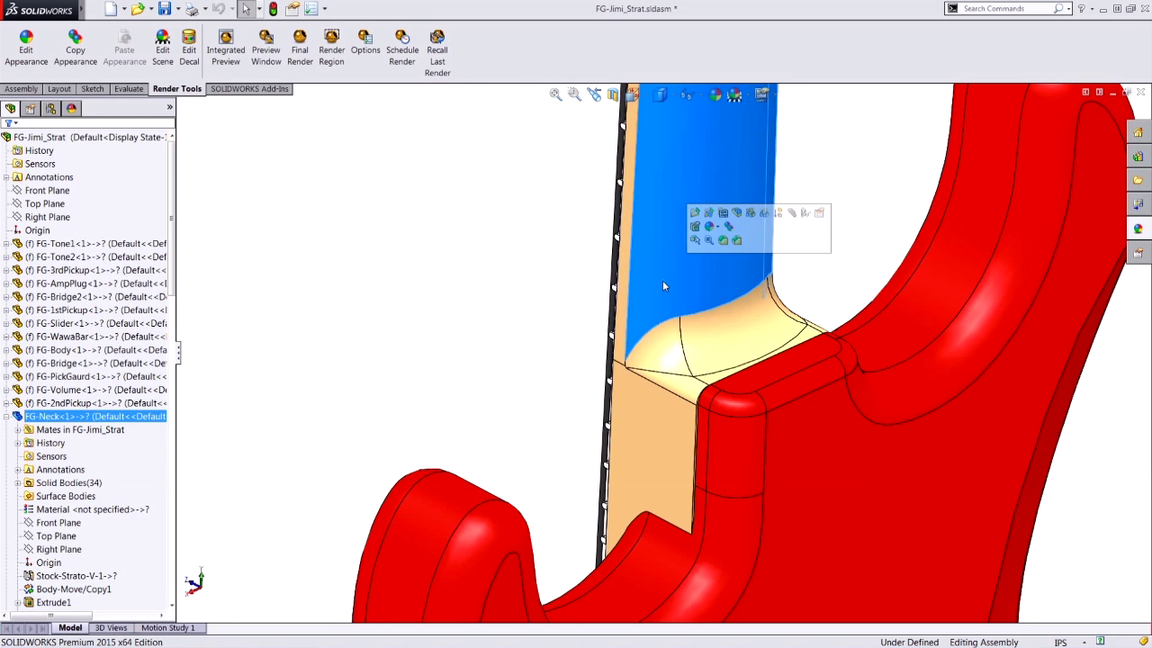
Step: Open FG-Neck.sldprt in position in its own window, zoomed in on the heel
{"action": "left_click", "coordinate": [708, 212]}
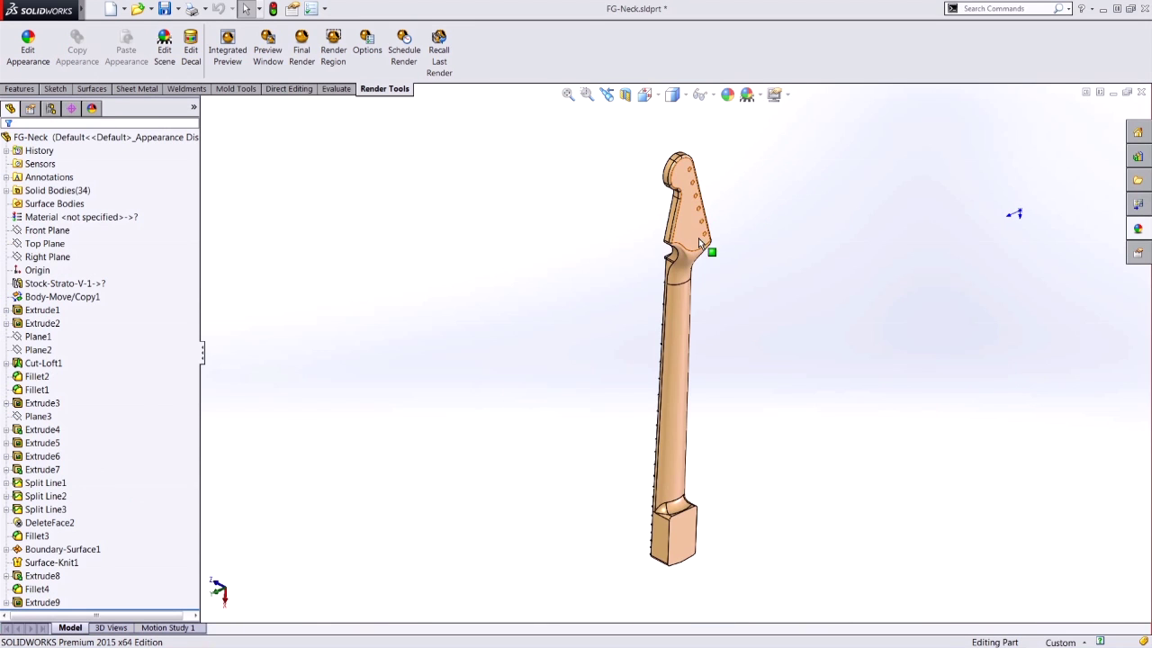
{"action": "scroll", "coordinate": [671, 533], "scroll_direction": "down", "scroll_amount": 8}
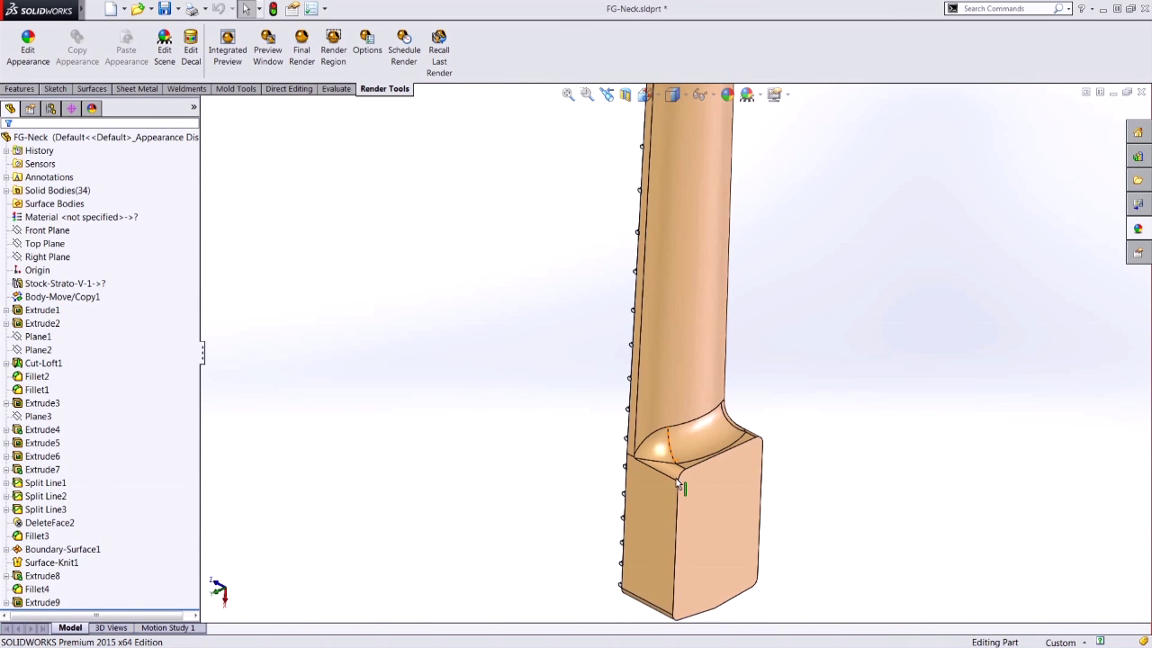
{"action": "scroll", "coordinate": [659, 424], "scroll_direction": "down", "scroll_amount": 2}
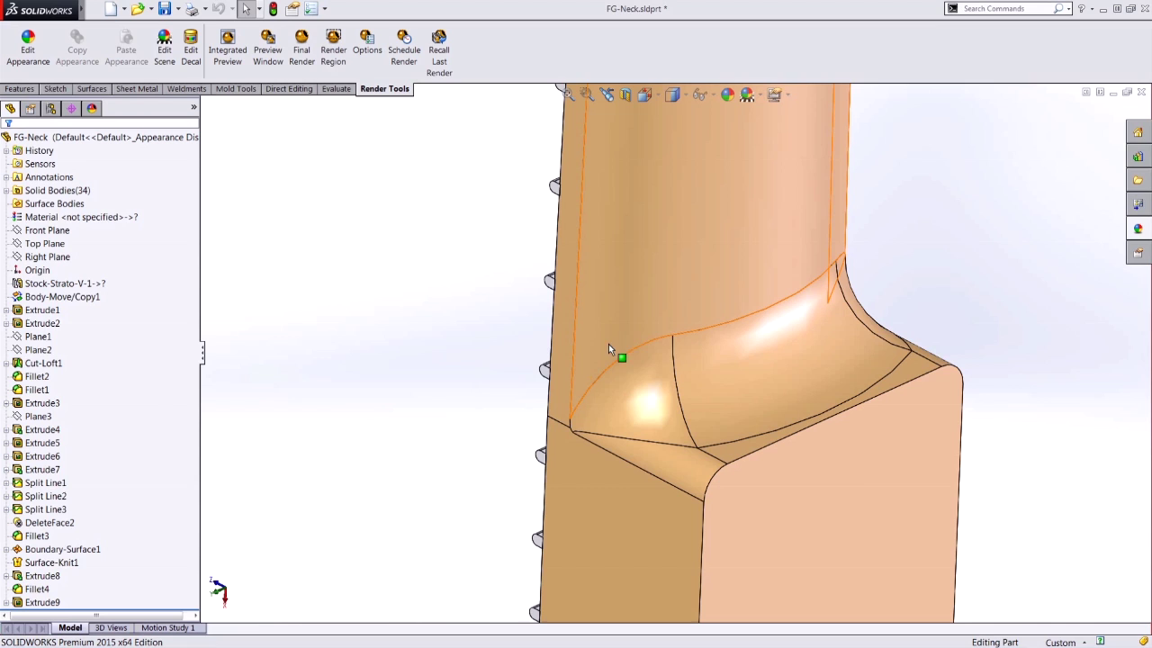
Step: Create Plane6 through the heel fillet's top vertex at 0.000in offset, then select it
{"action": "left_click", "coordinate": [25, 89]}
{"action": "left_click", "coordinate": [558, 56]}
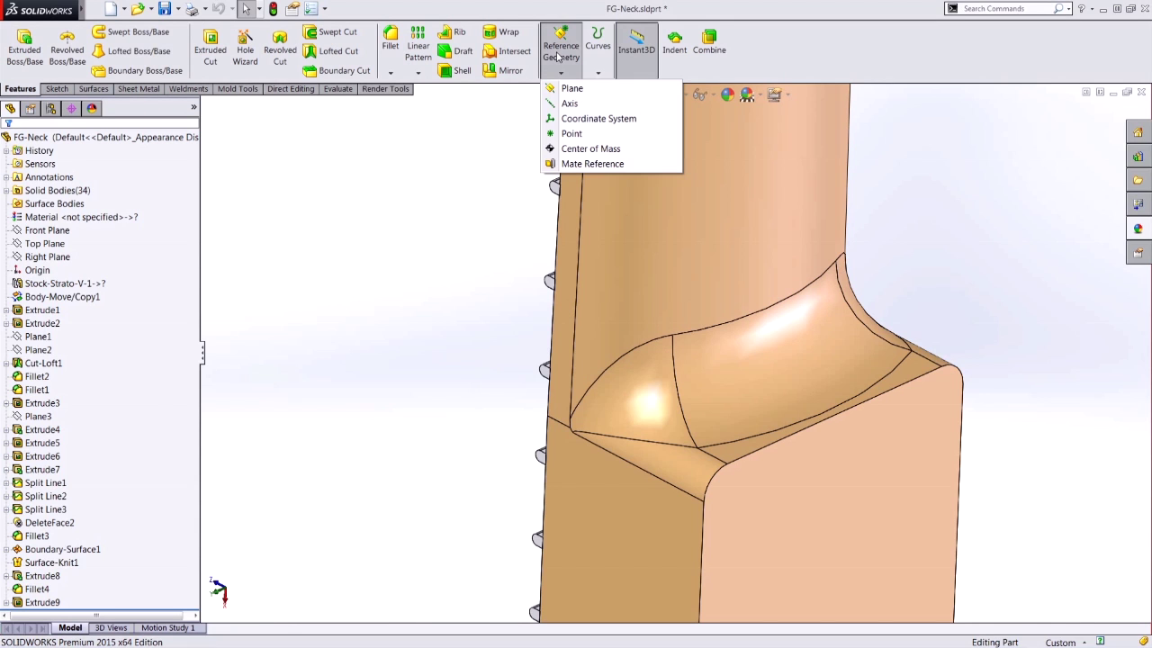
{"action": "left_click", "coordinate": [568, 89]}
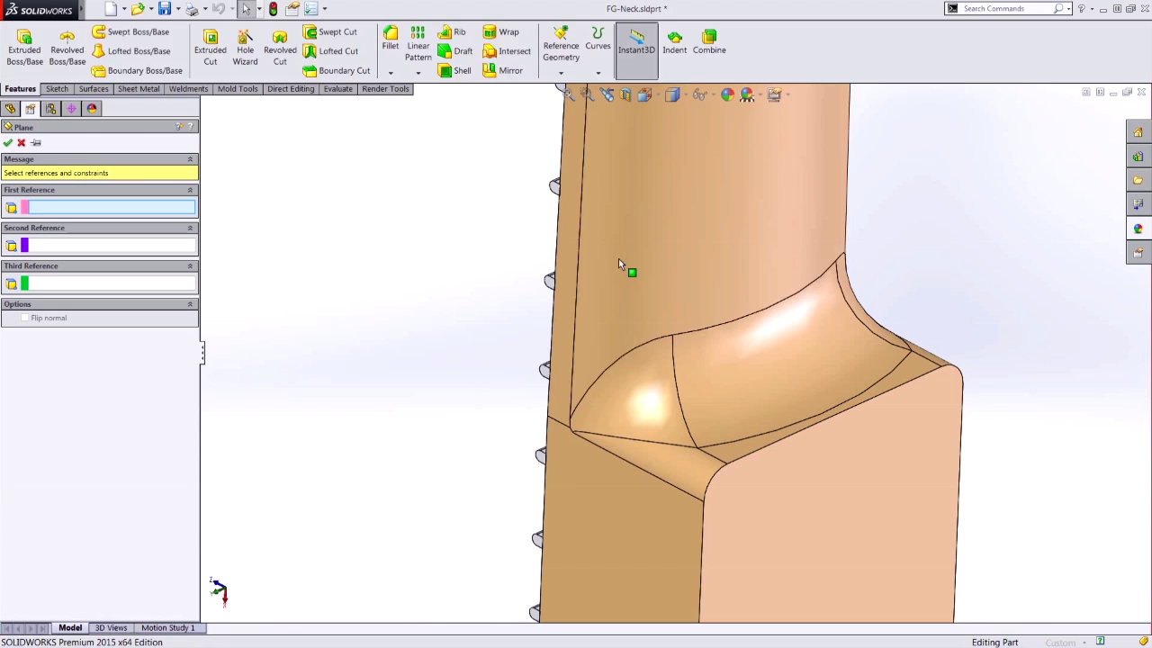
{"action": "left_click", "coordinate": [674, 336]}
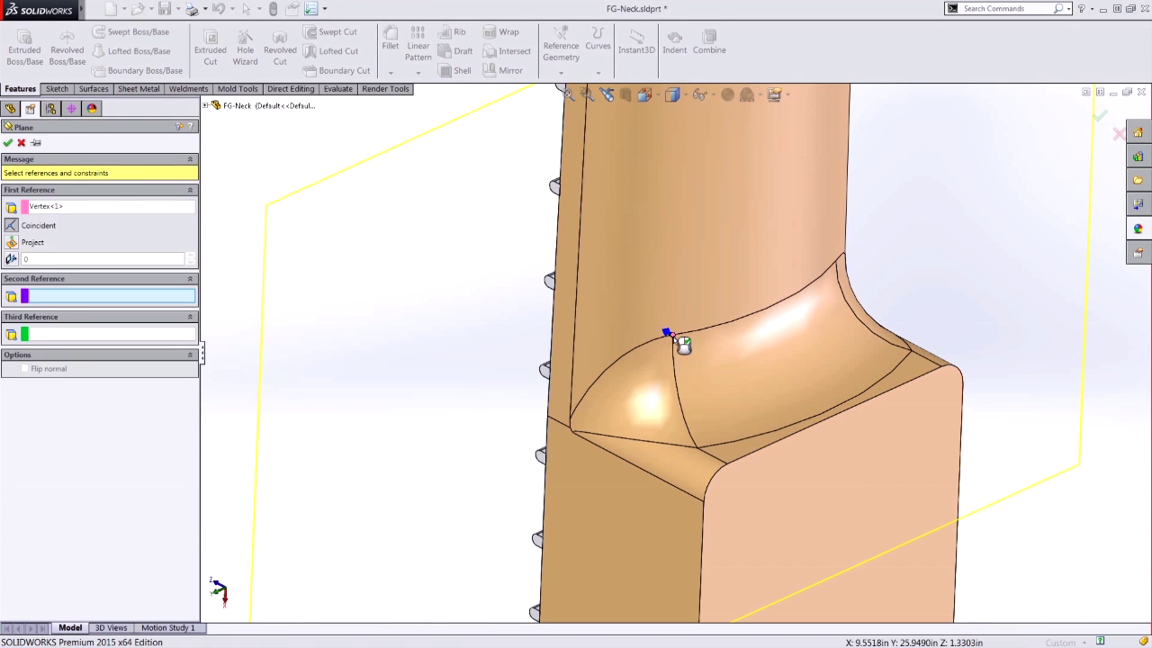
{"action": "left_click", "coordinate": [11, 260]}
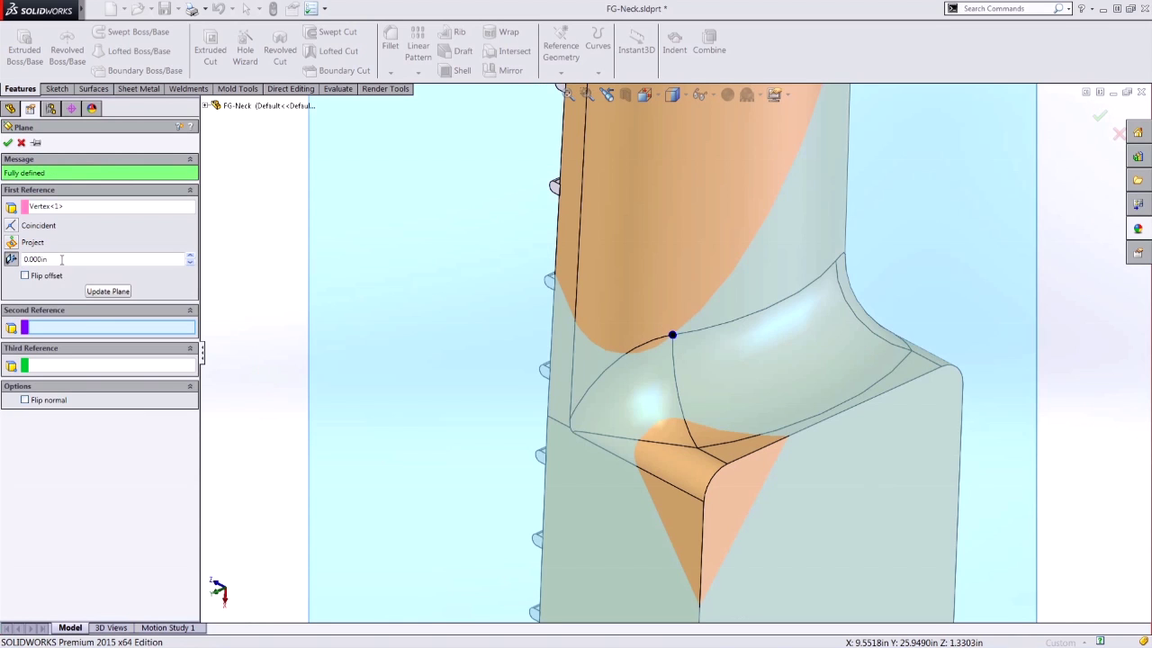
{"action": "left_click", "coordinate": [7, 143]}
{"action": "scroll", "coordinate": [521, 418], "scroll_direction": "up", "scroll_amount": 5}
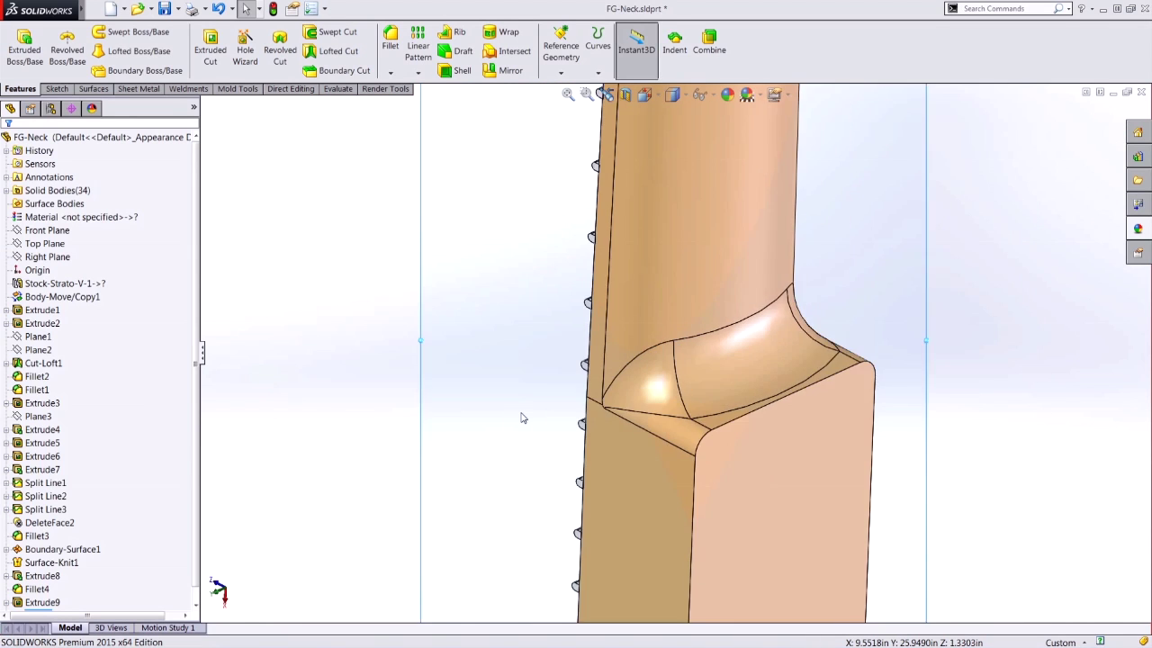
{"action": "scroll", "coordinate": [522, 418], "scroll_direction": "up", "scroll_amount": 2}
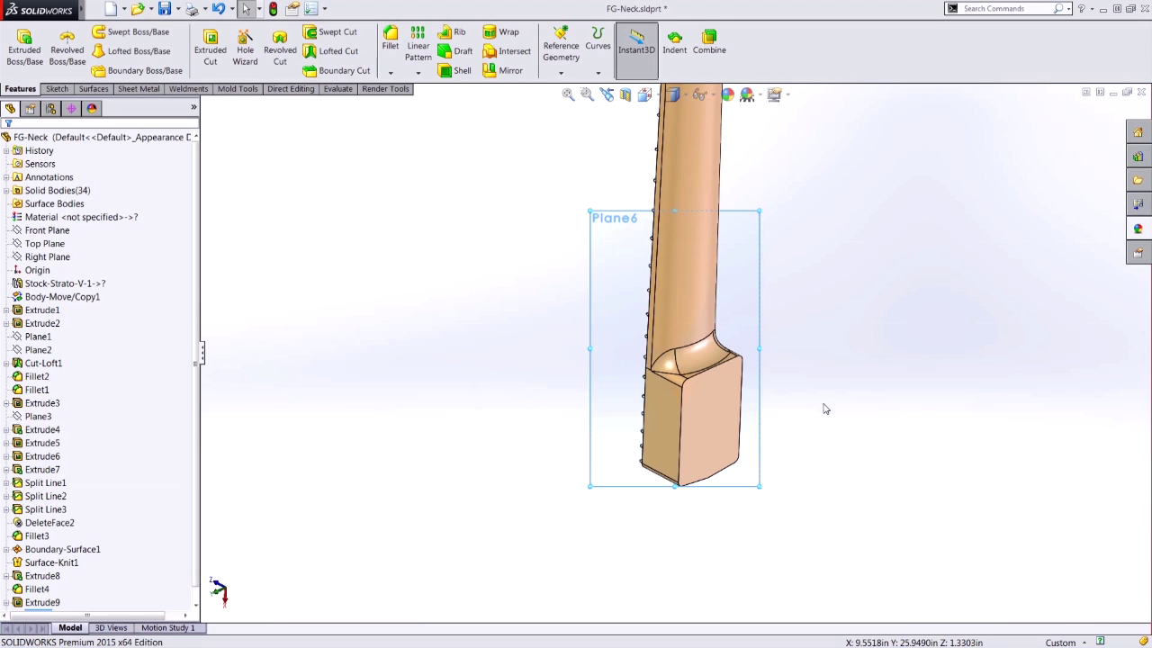
{"action": "scroll", "coordinate": [703, 362], "scroll_direction": "down", "scroll_amount": 4}
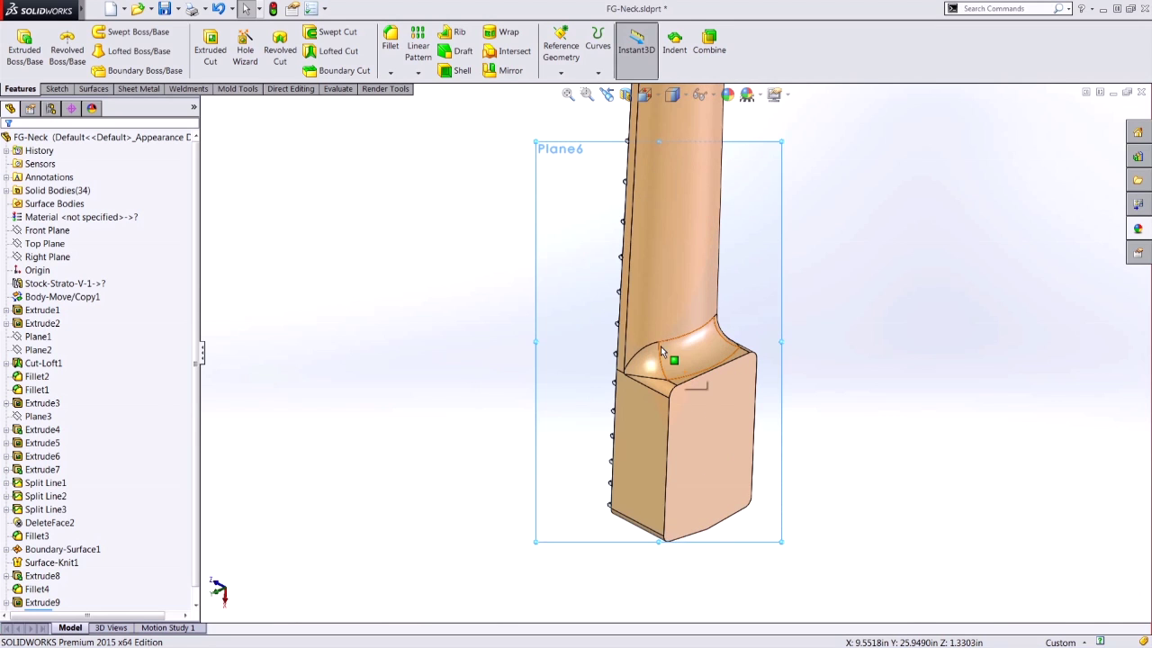
{"action": "left_click", "coordinate": [555, 212]}
Step: Start a sketch on Plane6 and convert the top fillet edge and lower Cut-Loft1 edge
{"action": "left_click", "coordinate": [601, 168]}
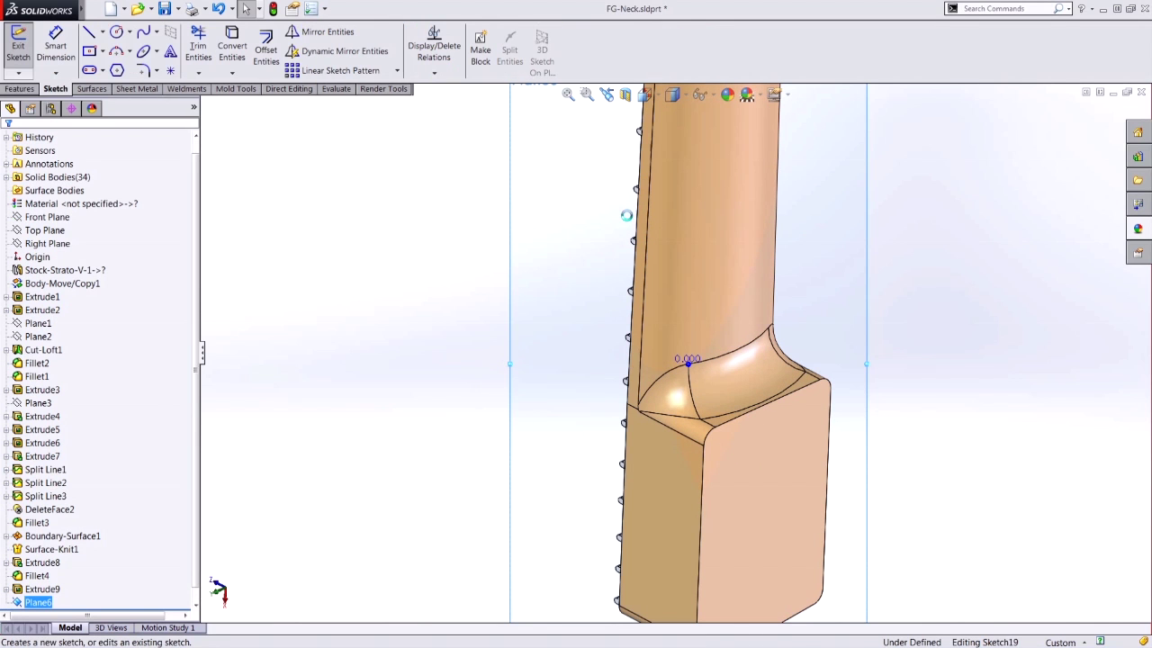
{"action": "scroll", "coordinate": [701, 376], "scroll_direction": "down", "scroll_amount": 3}
{"action": "scroll", "coordinate": [700, 376], "scroll_direction": "down", "scroll_amount": 1}
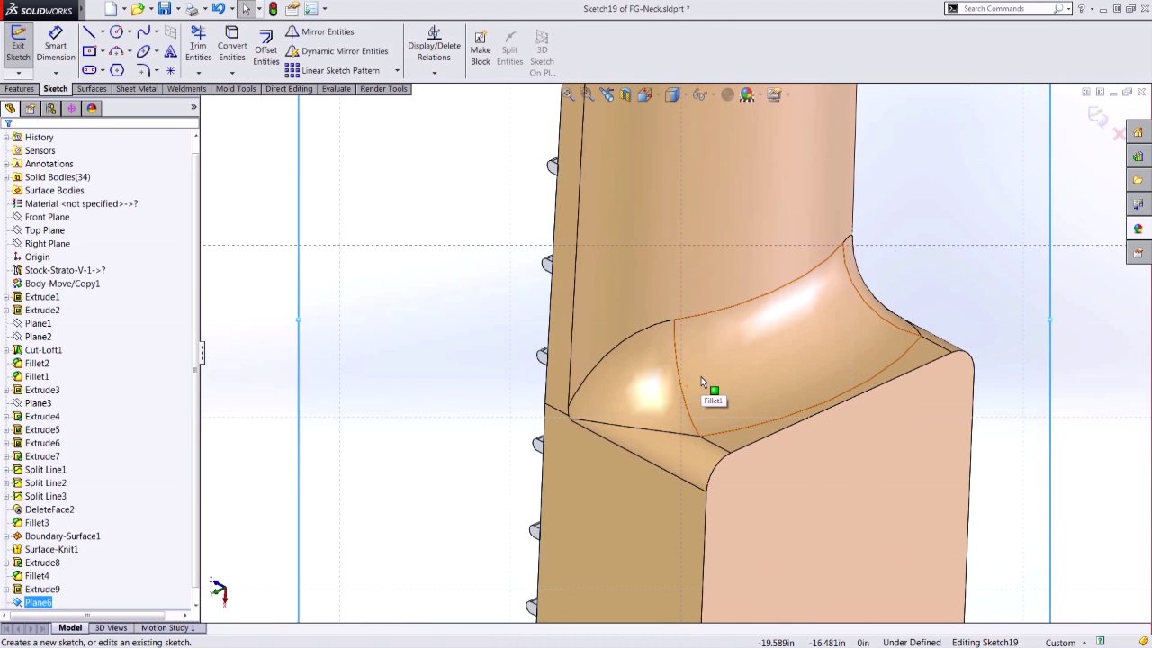
{"action": "left_click", "coordinate": [722, 308]}
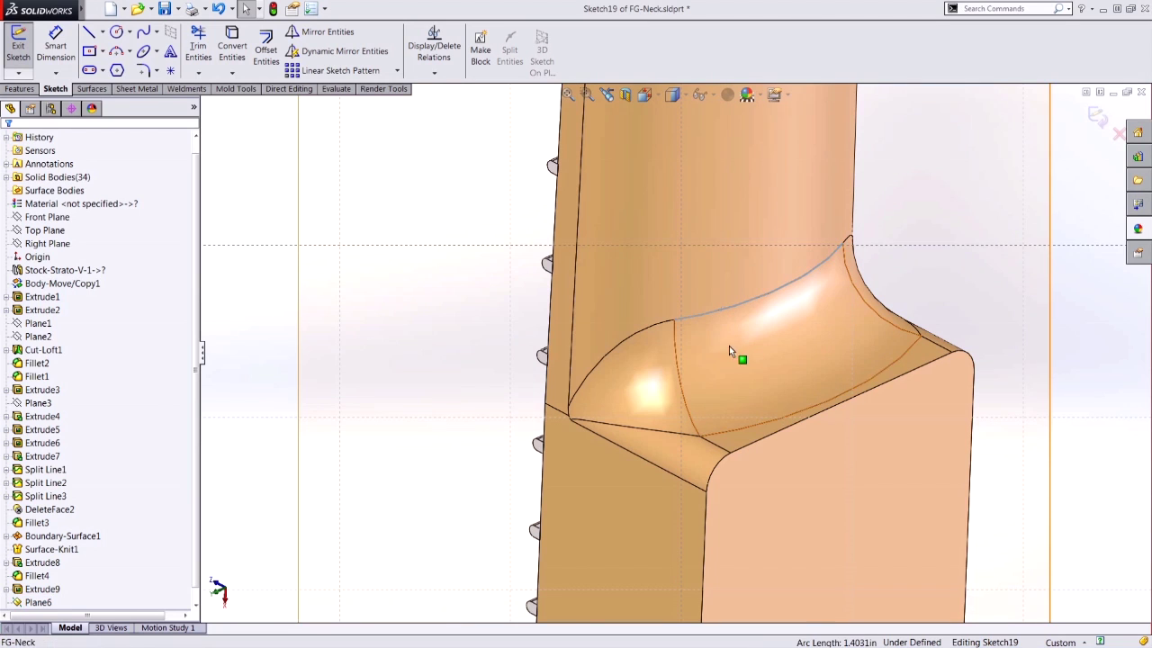
{"action": "left_click", "coordinate": [733, 435], "text": "ctrl"}
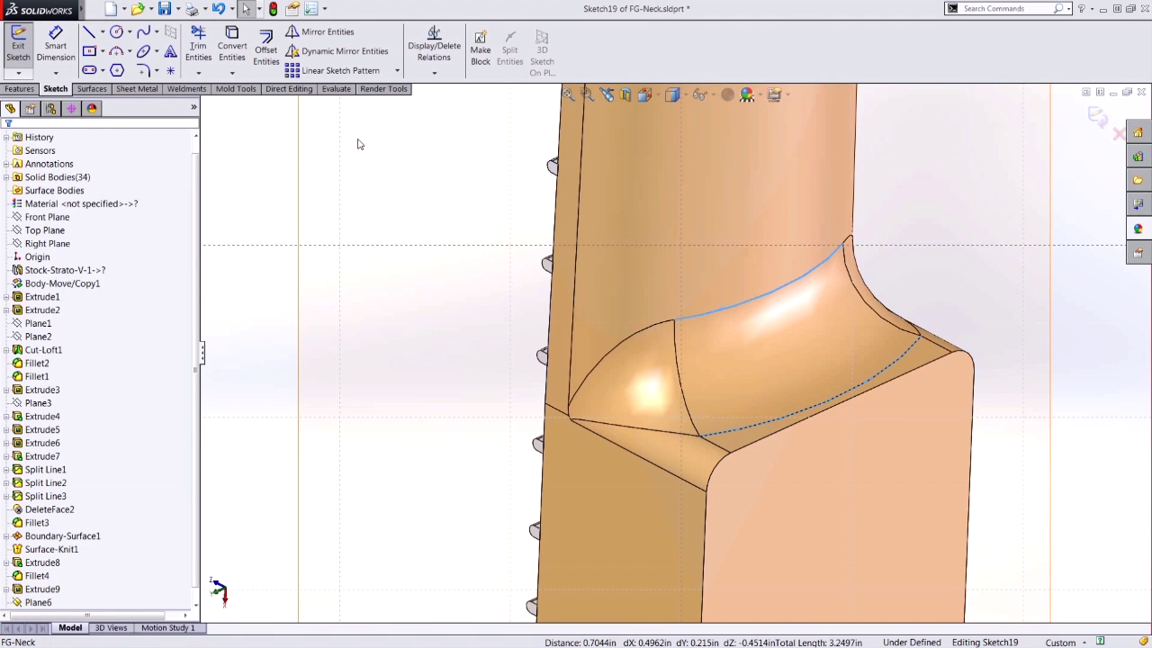
{"action": "left_click", "coordinate": [232, 47]}
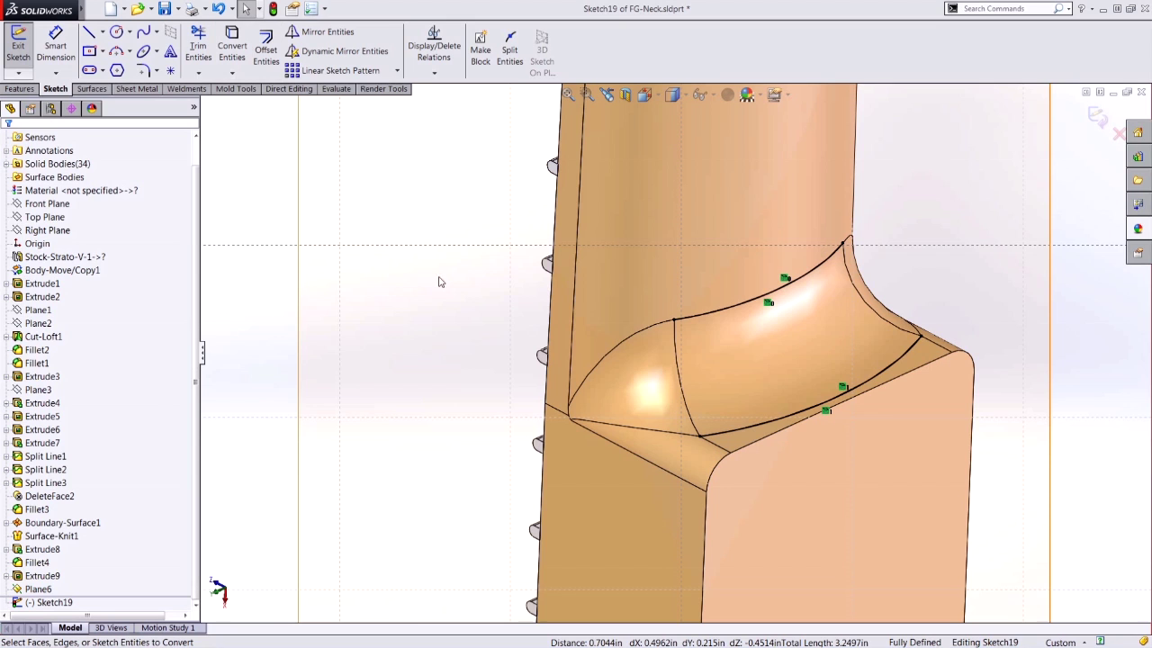
Step: Draw splines from the edge endpoints with equal-curvature ends, then exit Sketch19
{"action": "left_click", "coordinate": [143, 31]}
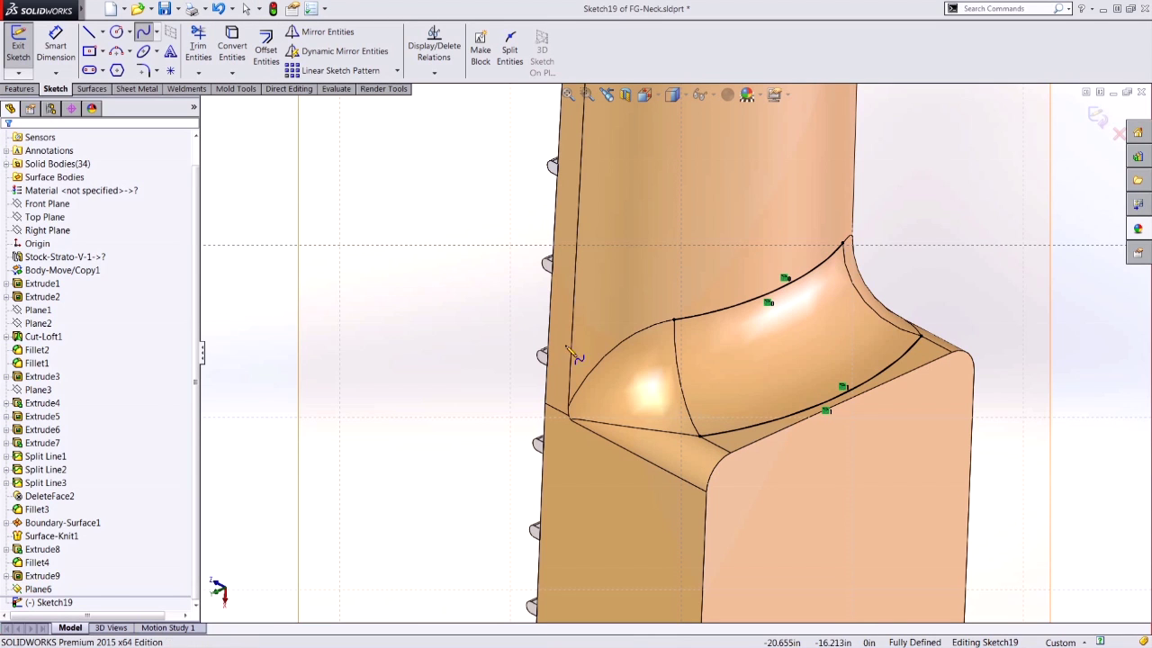
{"action": "left_click", "coordinate": [673, 321]}
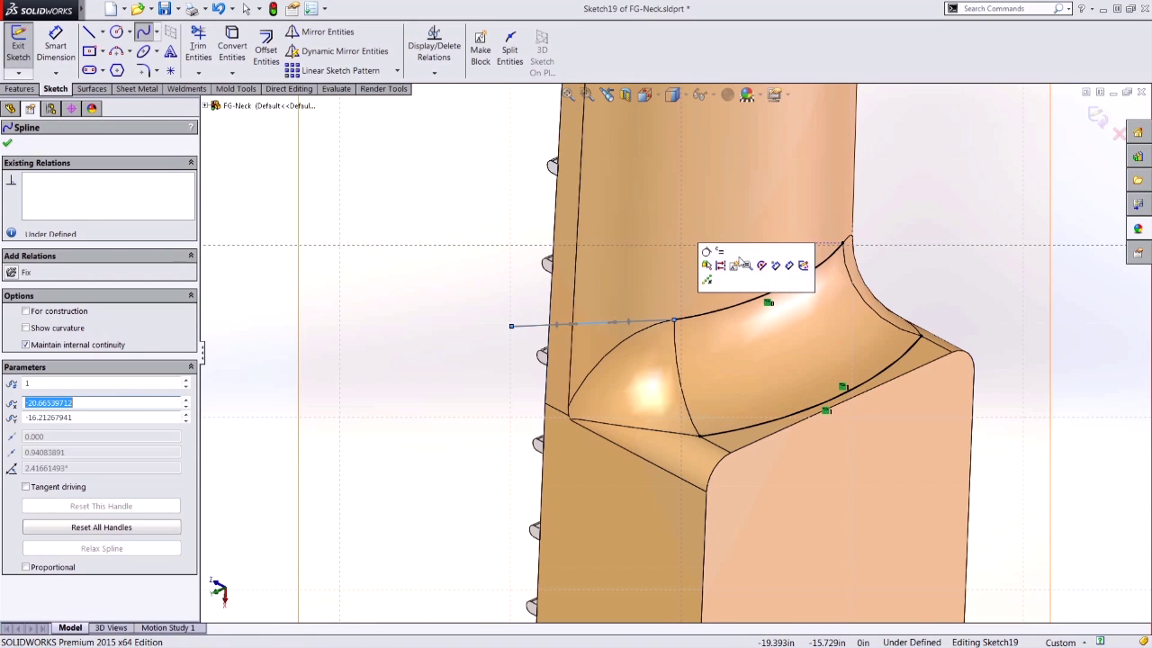
{"action": "left_click", "coordinate": [706, 263]}
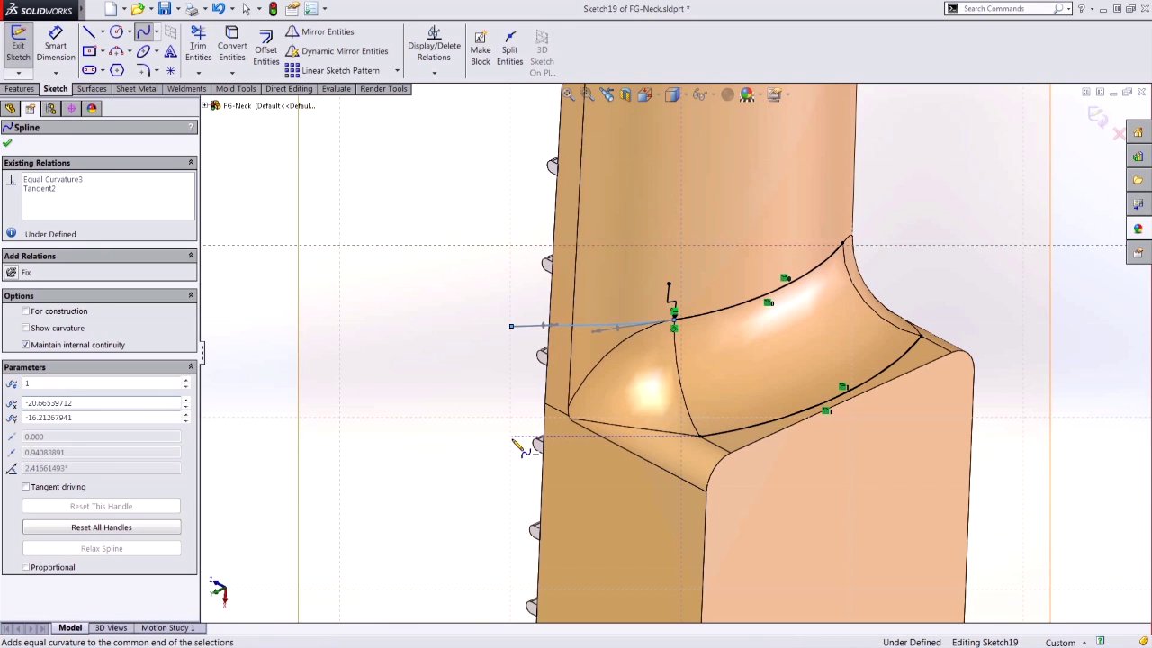
{"action": "left_click", "coordinate": [729, 419]}
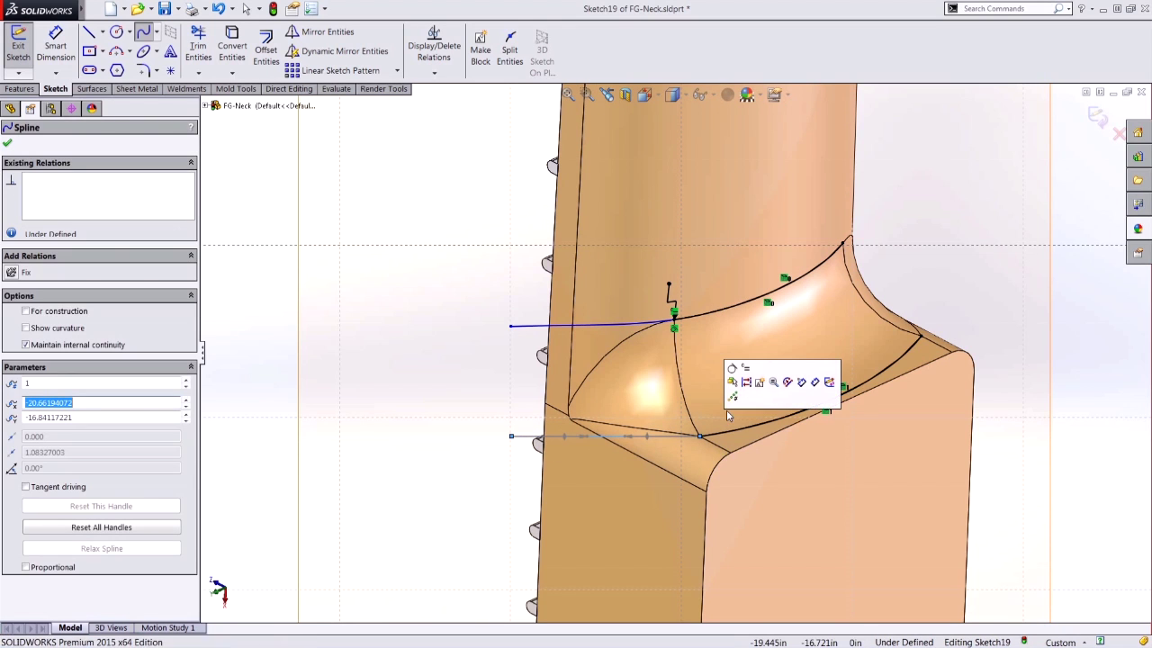
{"action": "left_click", "coordinate": [745, 368]}
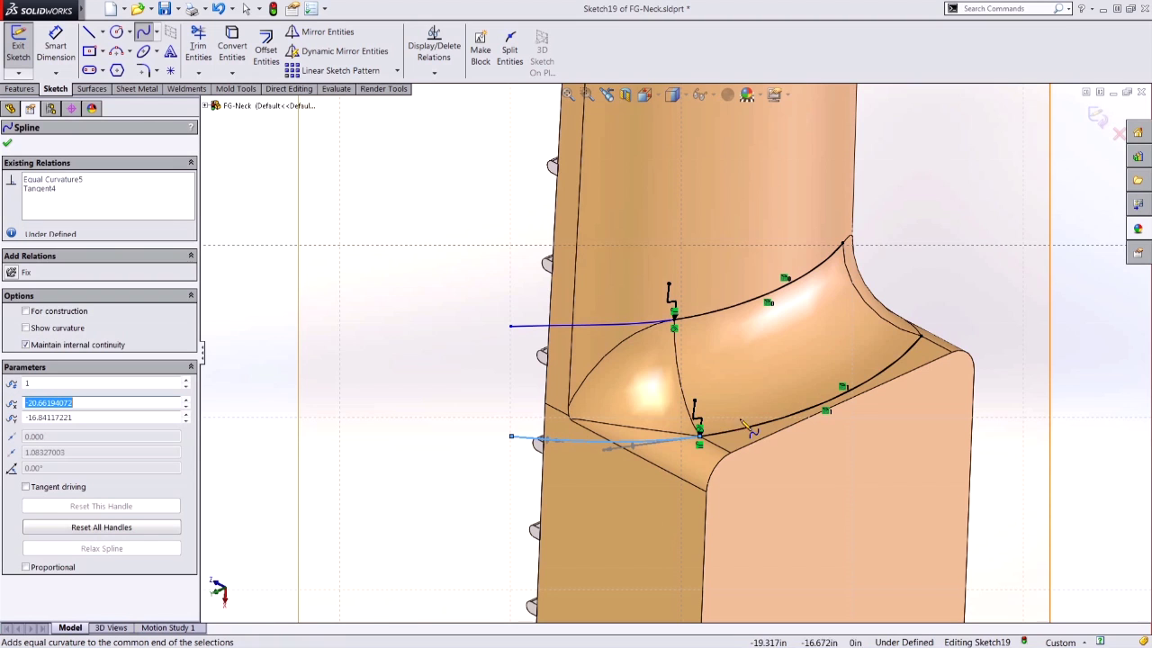
{"action": "key", "text": "Escape"}
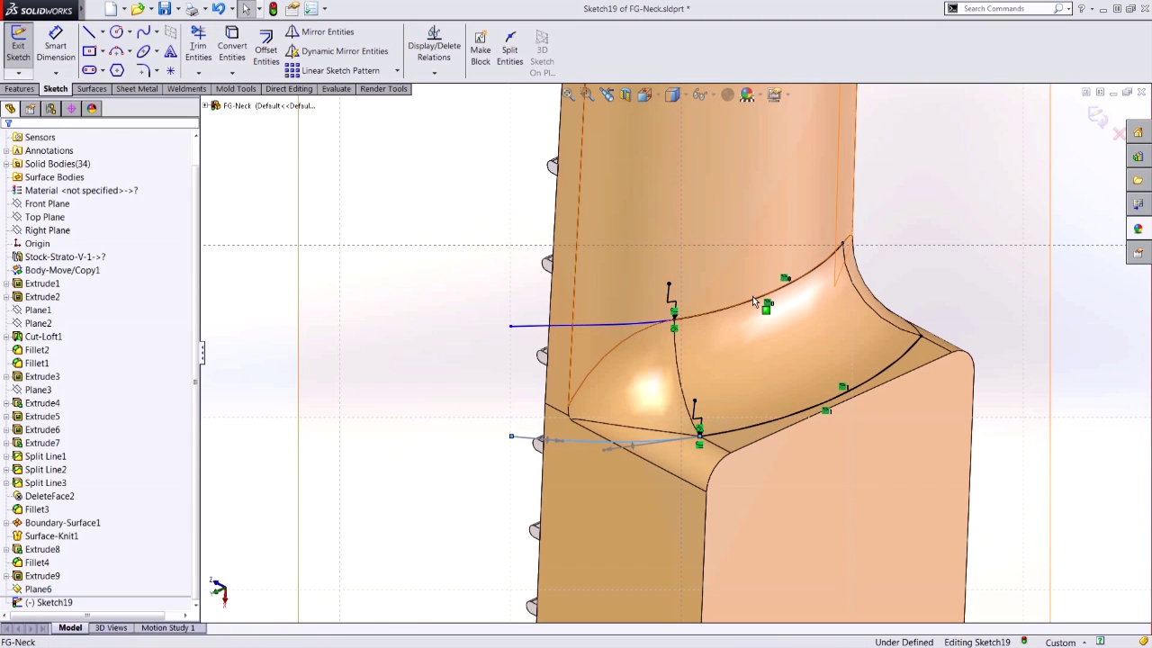
{"action": "left_click_drag", "start_coordinate": [763, 251], "coordinate": [729, 461]}
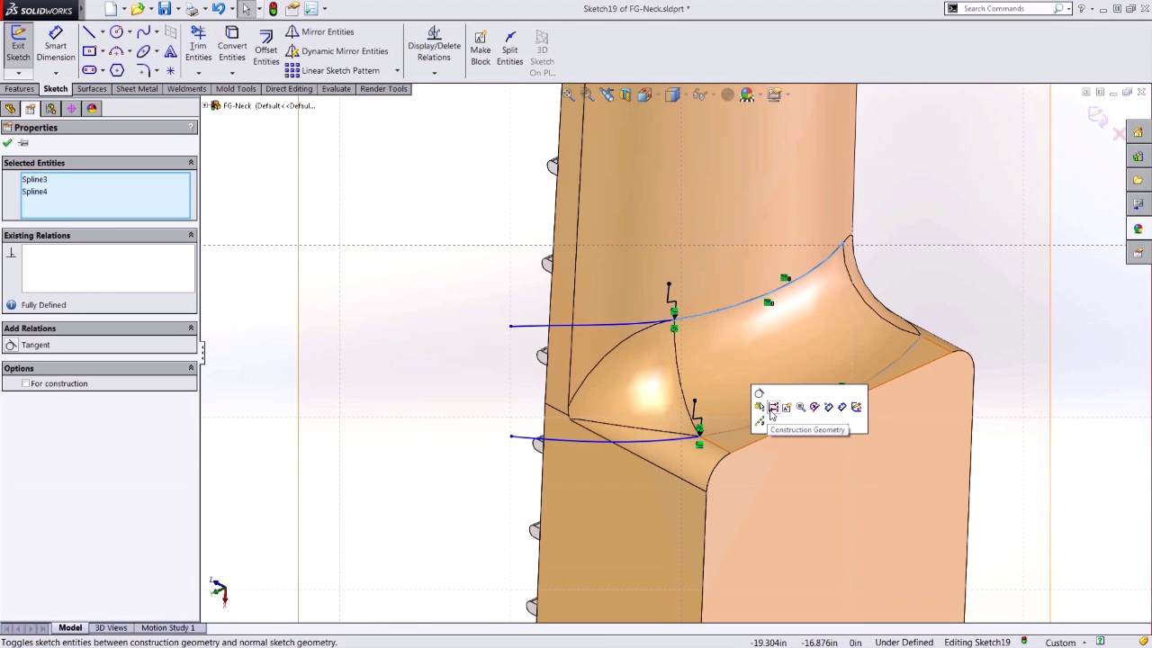
{"action": "key", "text": "Escape"}
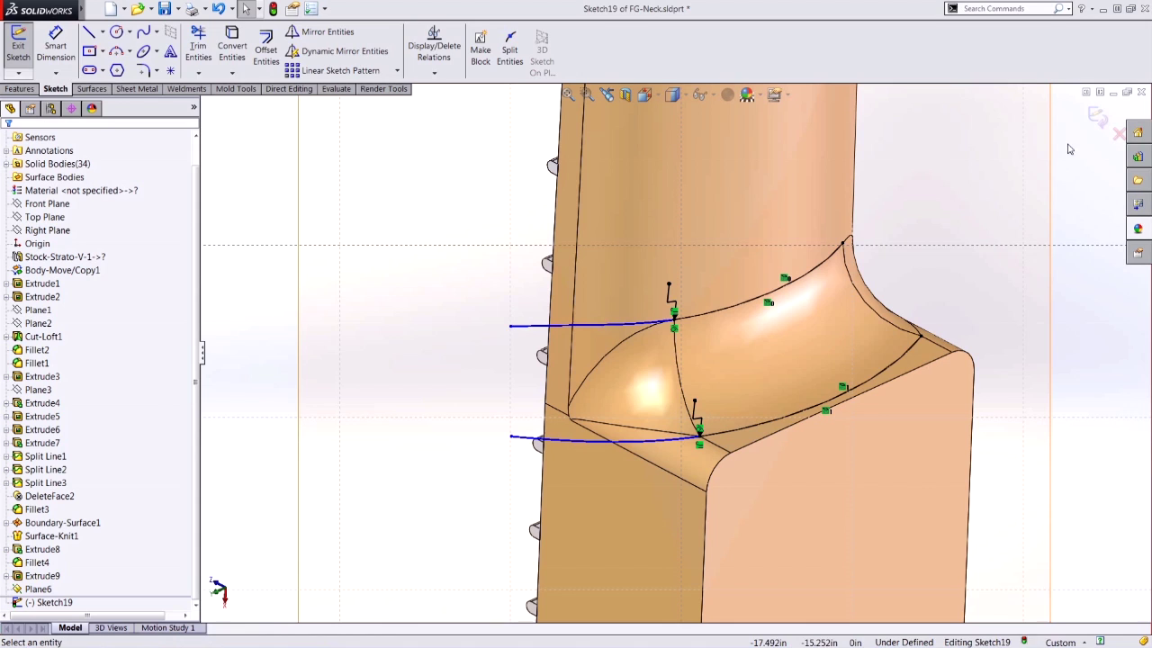
{"action": "left_click", "coordinate": [1096, 115]}
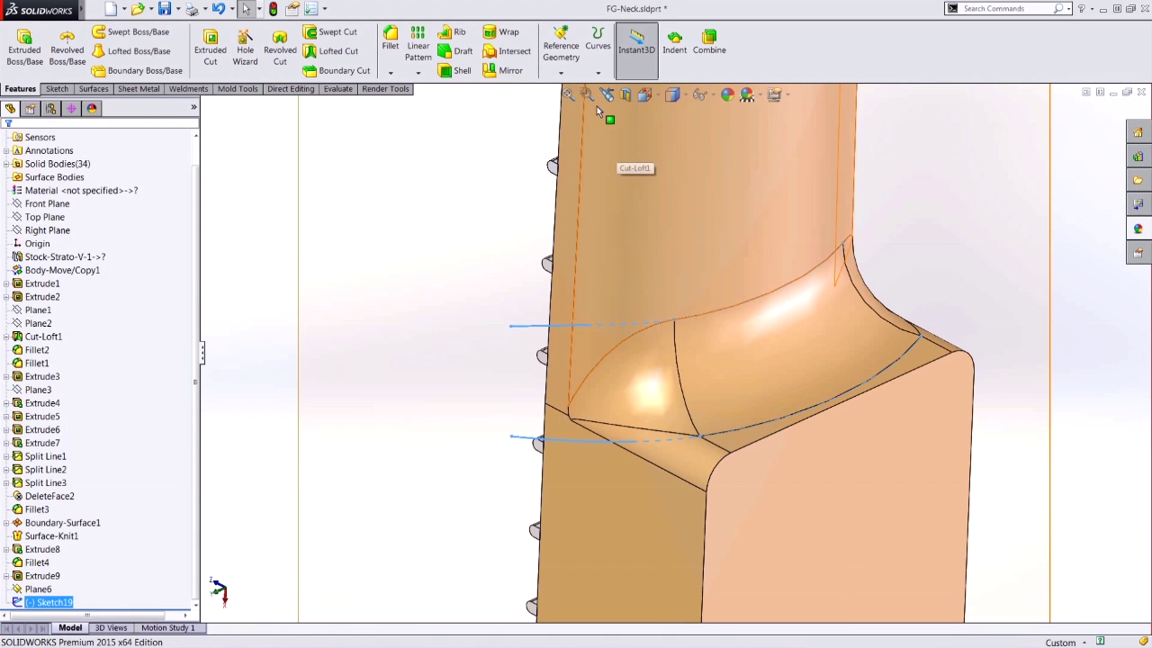
Step: Create Split Line6 projecting Sketch19 onto the upper neck face and the fillet face
{"action": "left_click", "coordinate": [597, 49]}
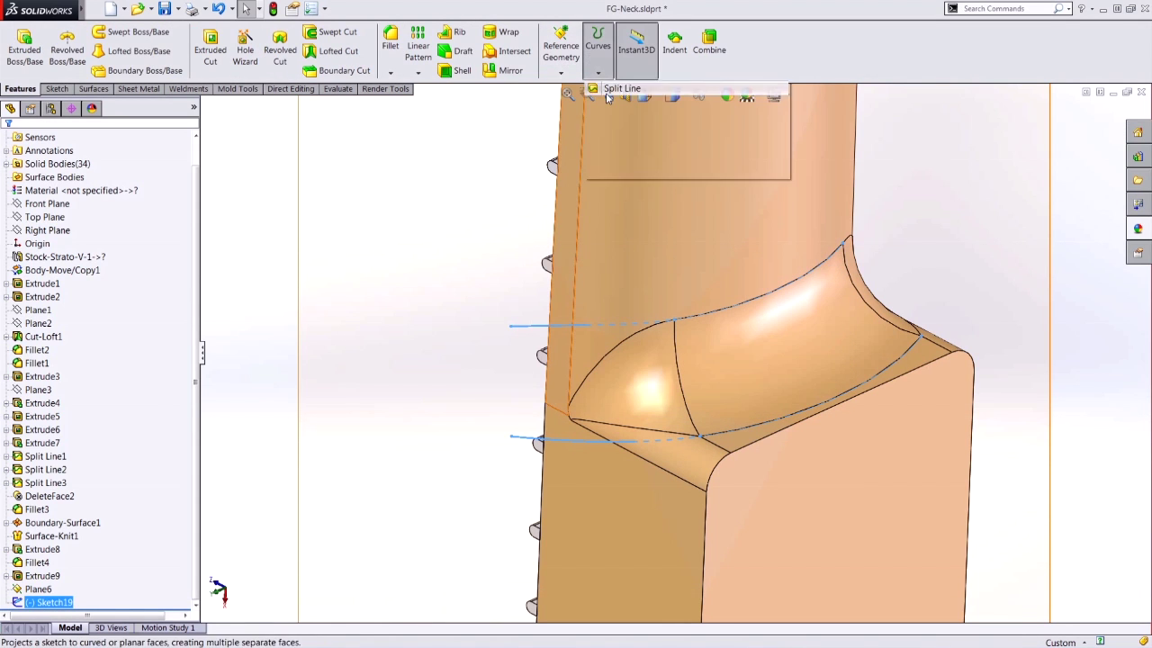
{"action": "left_click", "coordinate": [608, 96]}
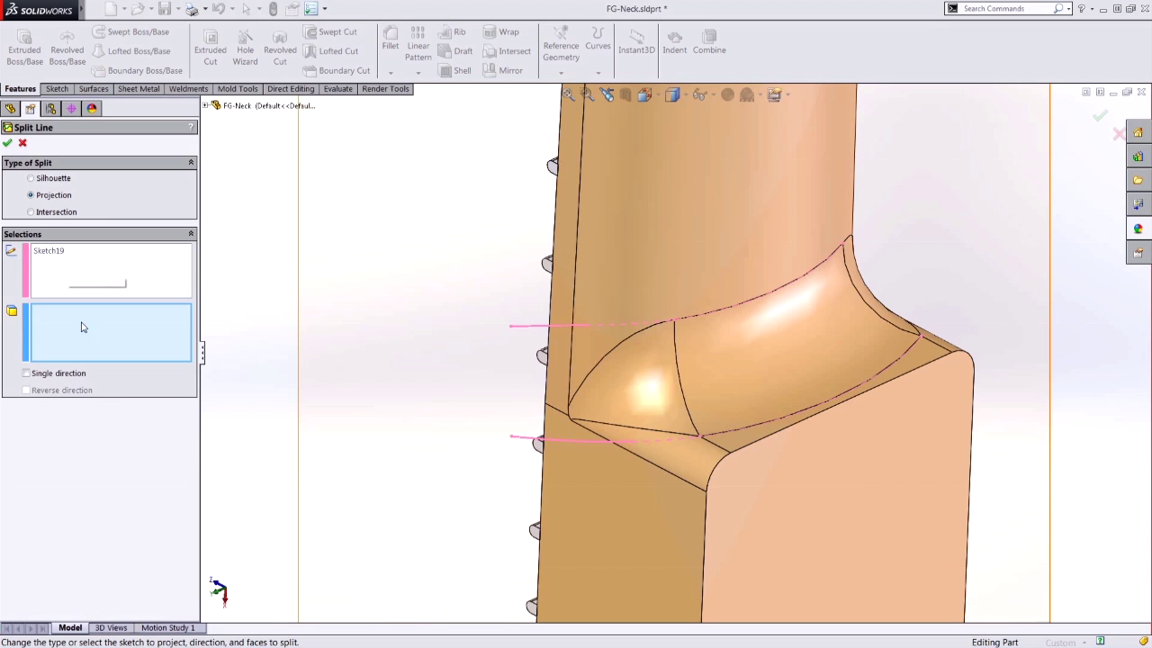
{"action": "left_click", "coordinate": [599, 360]}
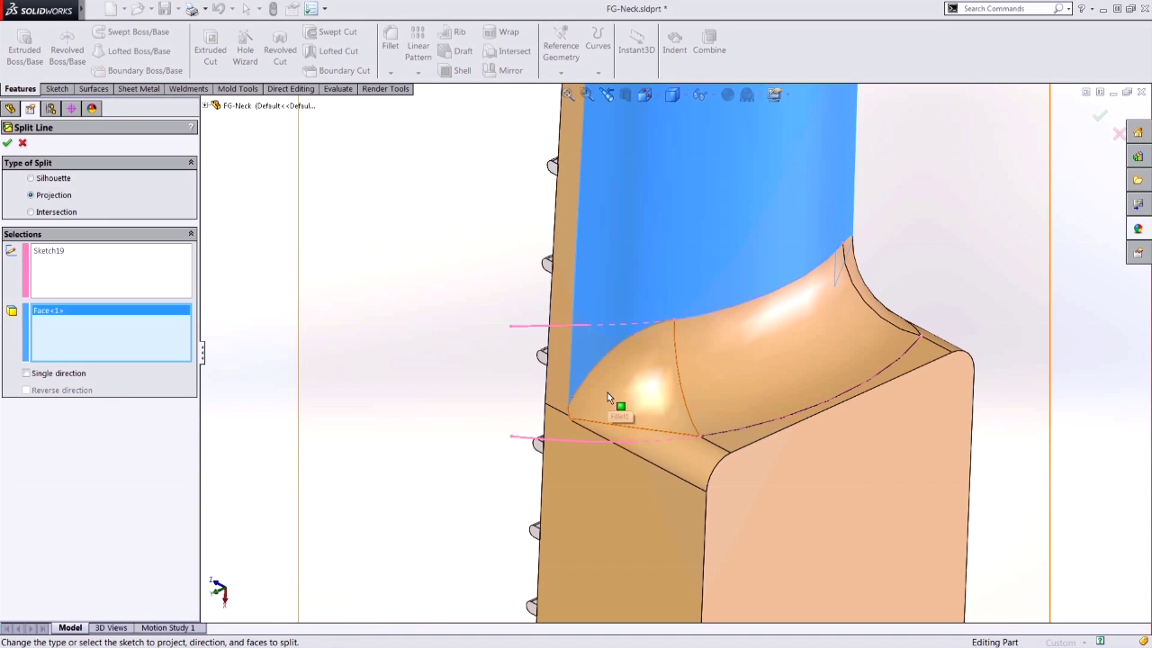
{"action": "left_click", "coordinate": [611, 430]}
{"action": "key", "text": "Return"}
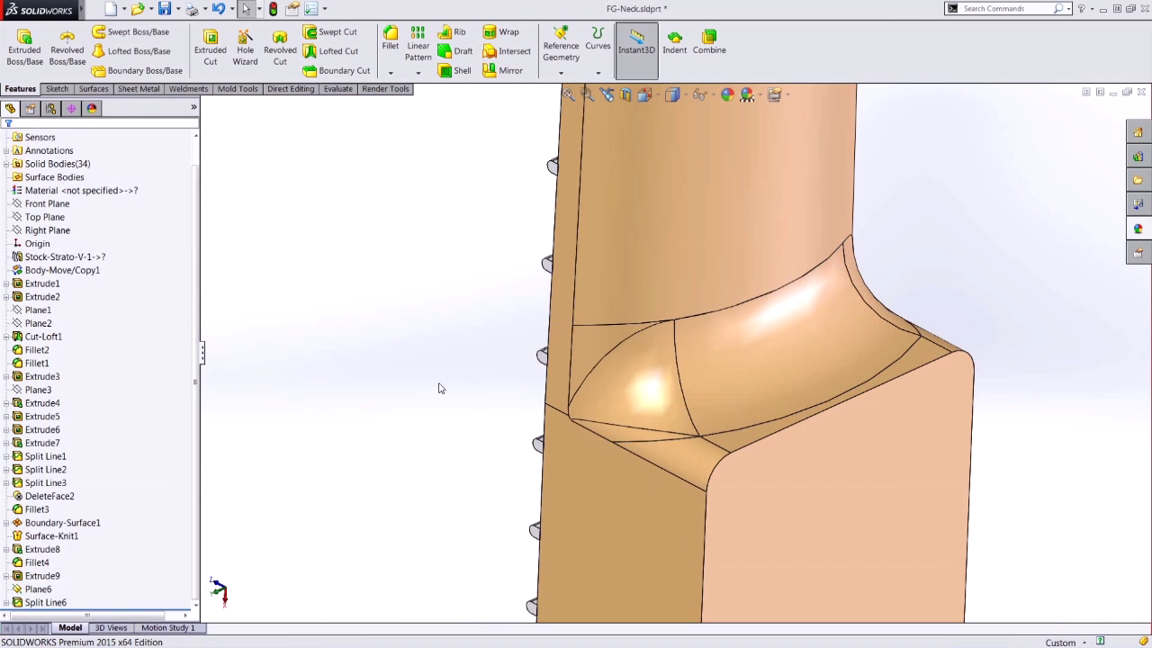
Step: Select the face below the split line and the upper fillet face for removal
{"action": "left_click", "coordinate": [632, 436]}
{"action": "left_click", "coordinate": [589, 341]}
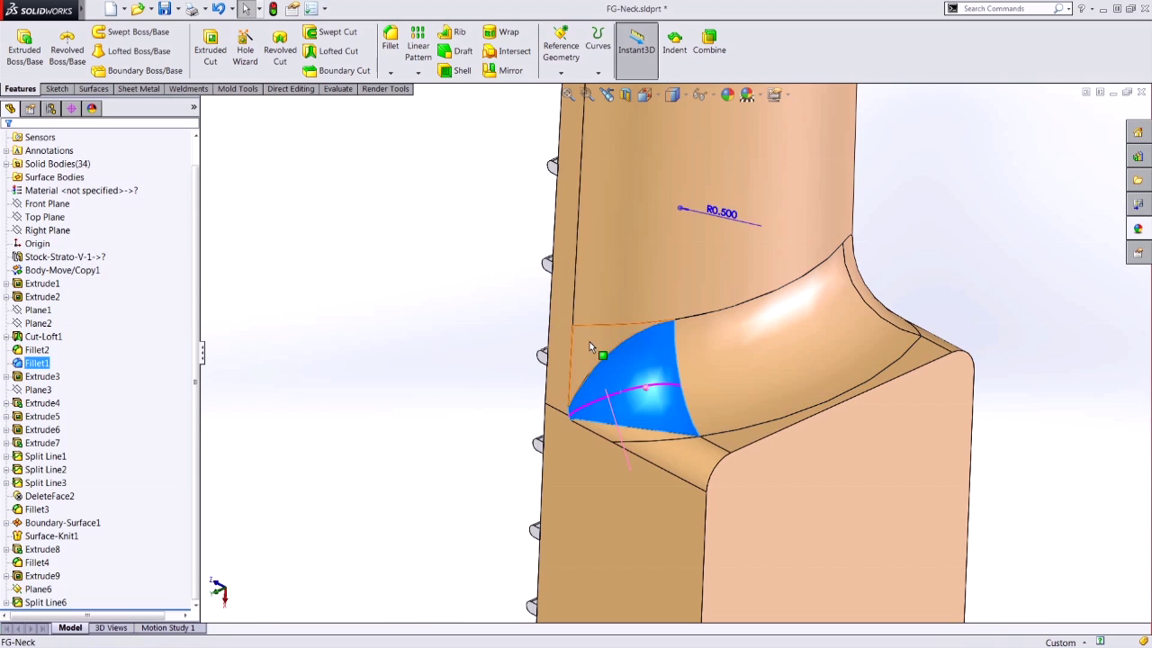
{"action": "right_click", "coordinate": [612, 436]}
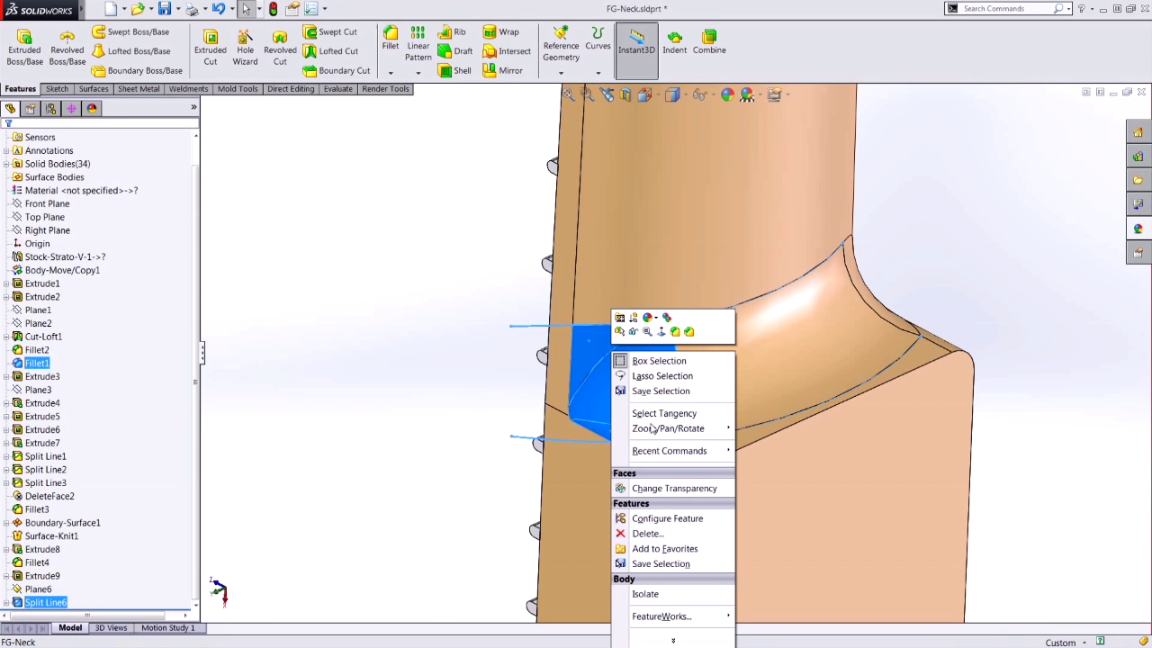
Step: Delete the three heel corner faces, leaving the neck as an open surface body
{"action": "left_click", "coordinate": [677, 636]}
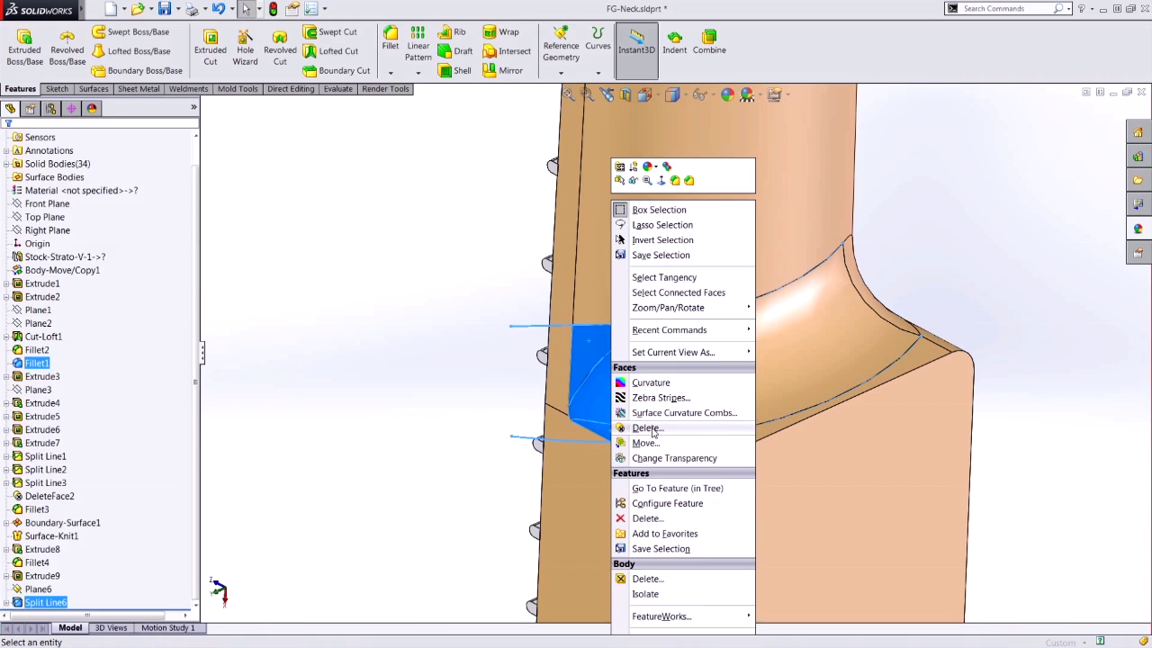
{"action": "left_click", "coordinate": [645, 428]}
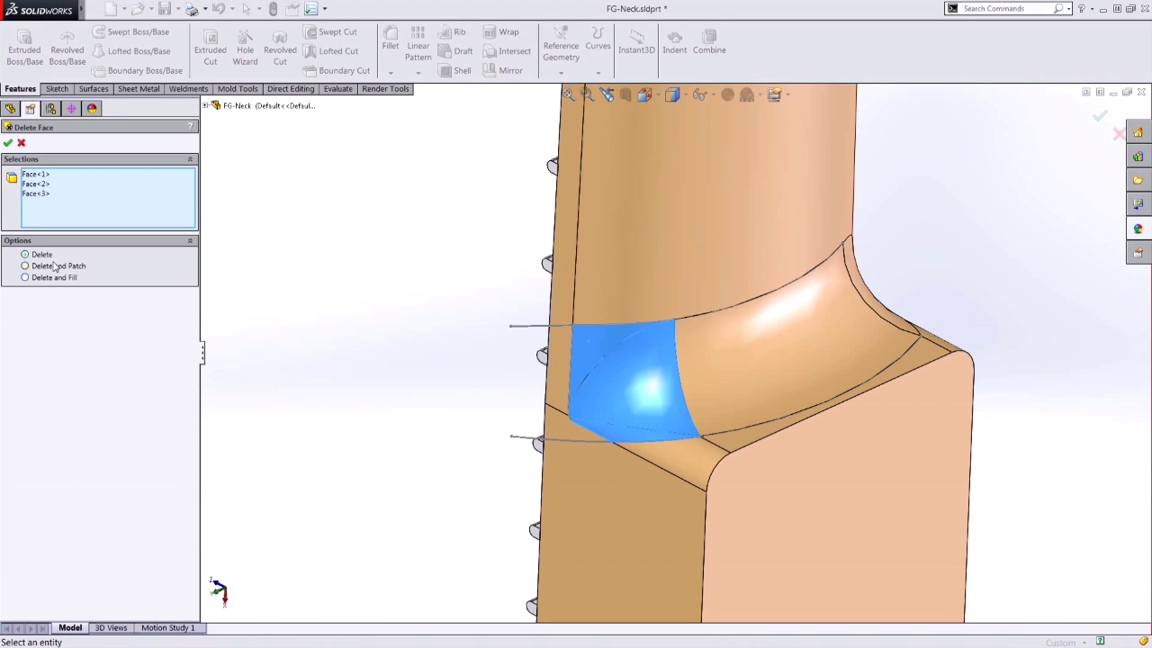
{"action": "left_click", "coordinate": [8, 142]}
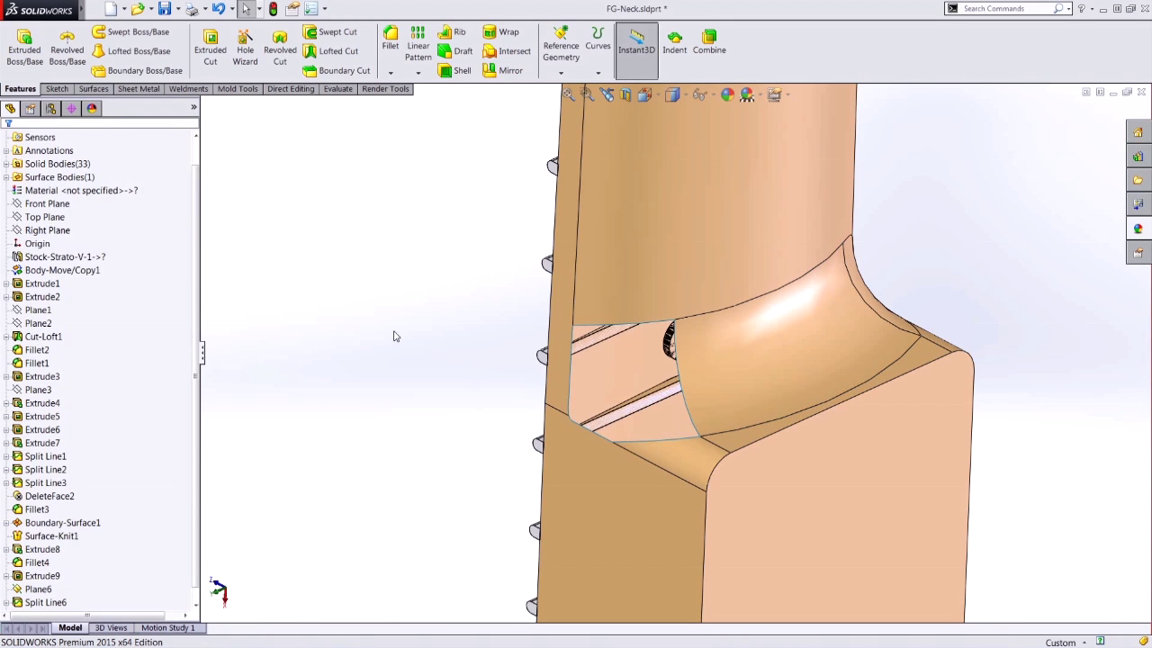
{"action": "left_click", "coordinate": [63, 178]}
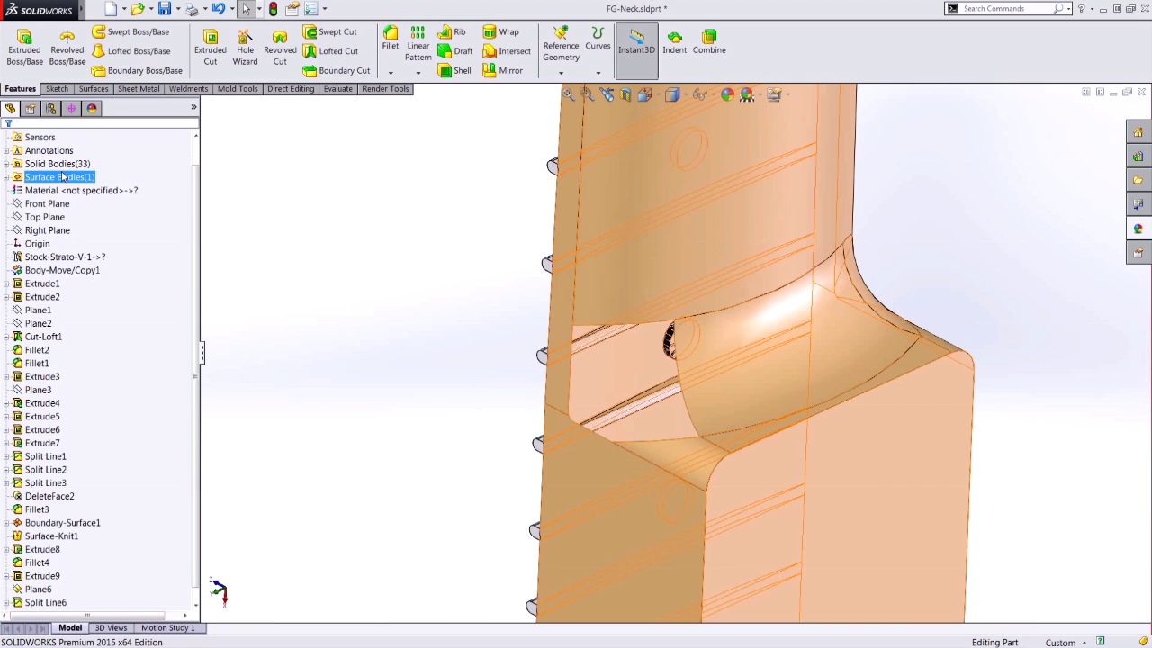
{"action": "key", "text": "Escape"}
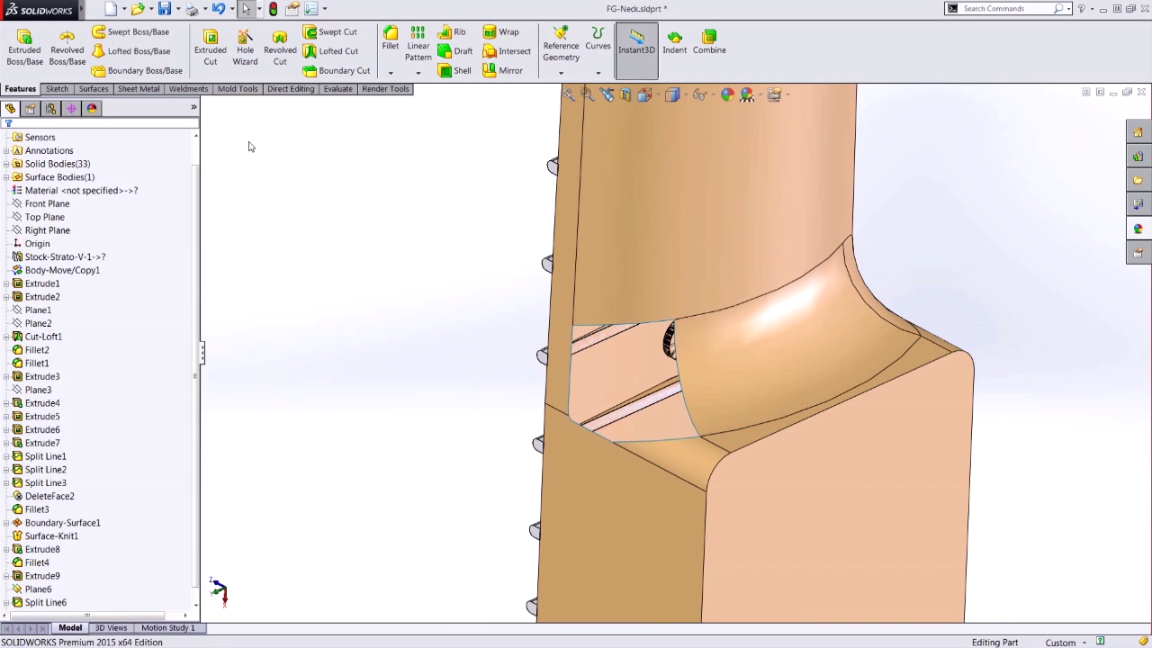
Step: Start a Filled Surface bounded by the heel gap's open loop with Contact edges, and inspect the preview
{"action": "left_click", "coordinate": [93, 88]}
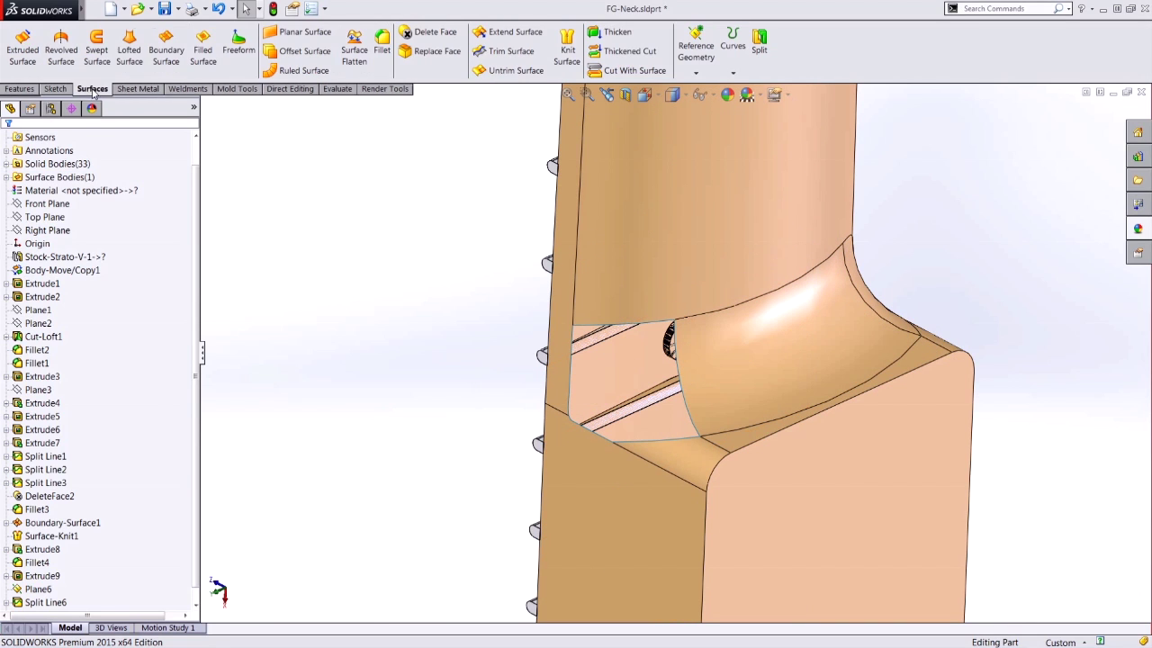
{"action": "left_click", "coordinate": [202, 49]}
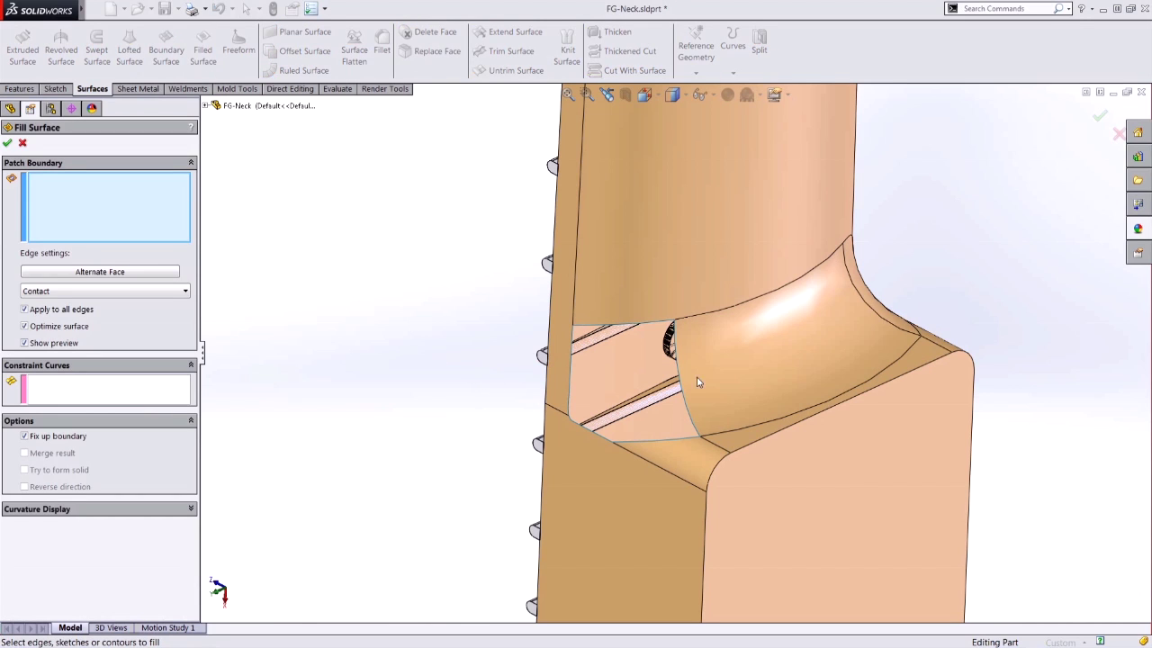
{"action": "scroll", "coordinate": [652, 402], "scroll_direction": "down", "scroll_amount": 1}
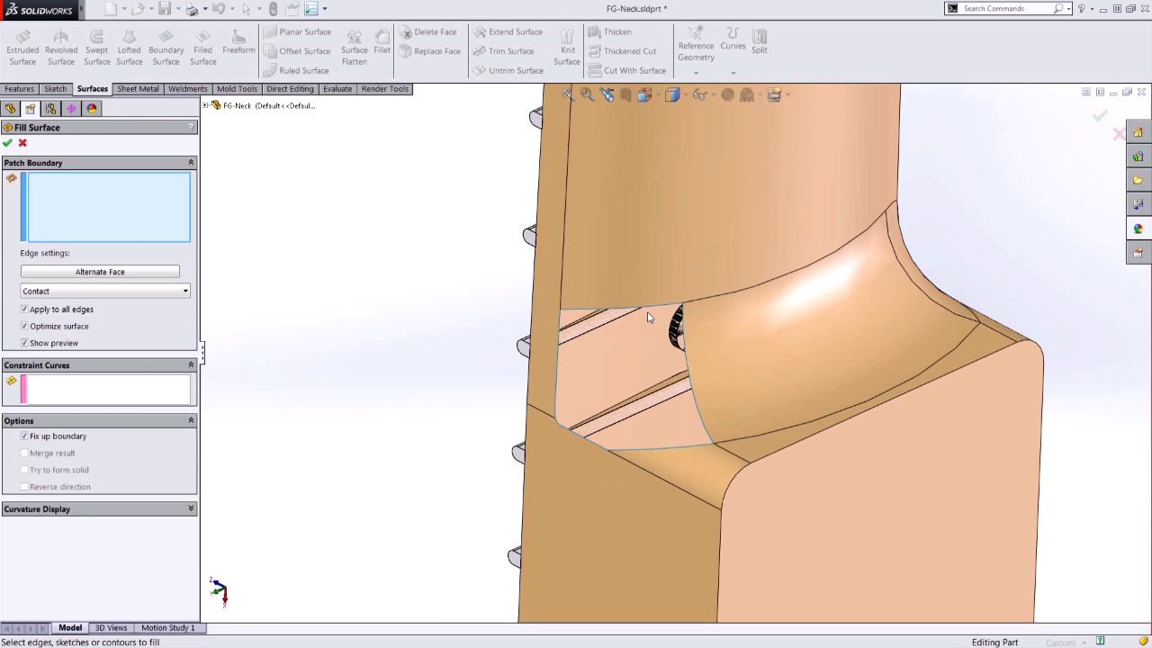
{"action": "right_click", "coordinate": [555, 382]}
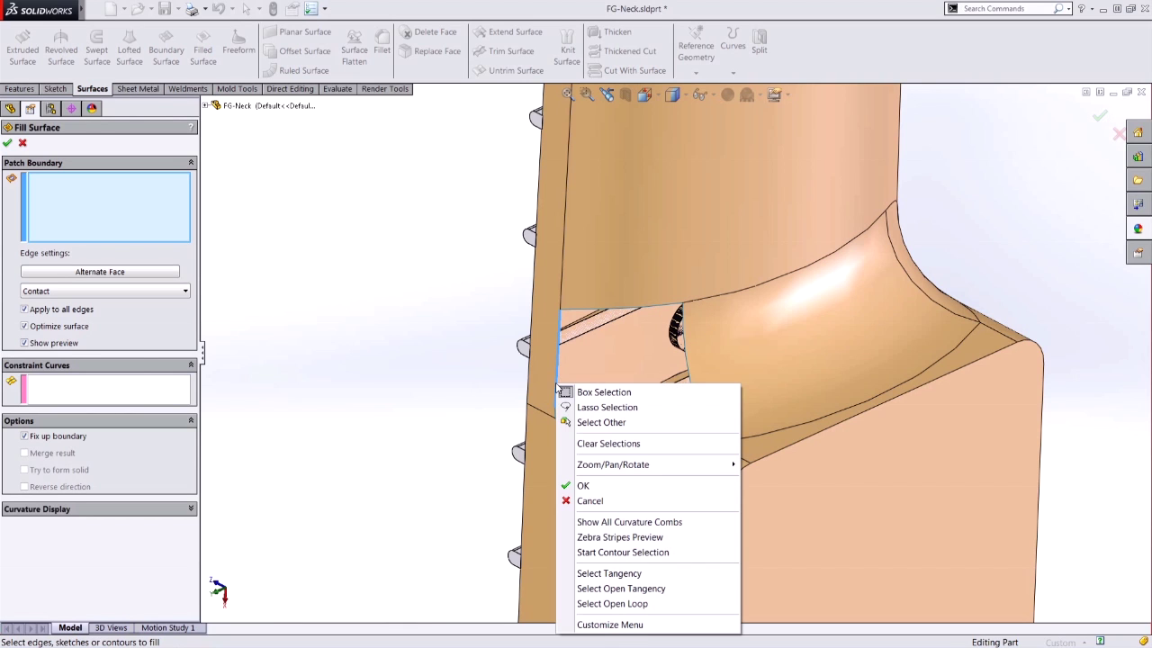
{"action": "left_click", "coordinate": [639, 603]}
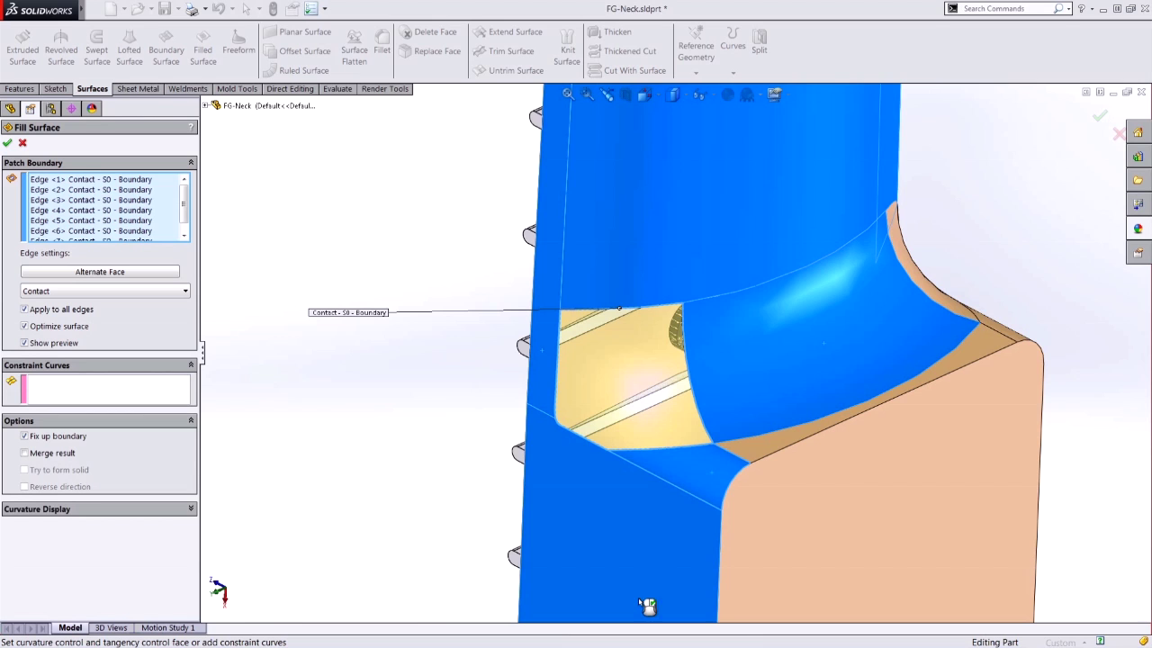
{"action": "middle_click_drag", "start_coordinate": [562, 505], "coordinate": [556, 494]}
{"action": "scroll", "coordinate": [599, 404], "scroll_direction": "down", "scroll_amount": 2}
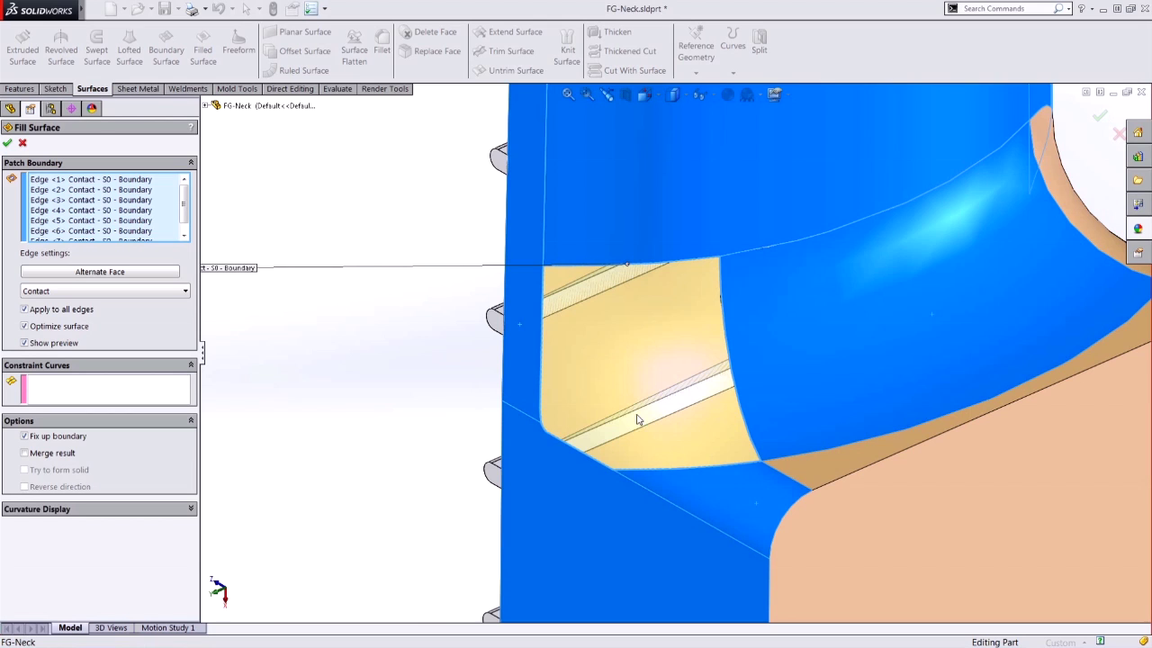
{"action": "scroll", "coordinate": [688, 405], "scroll_direction": "up", "scroll_amount": 3}
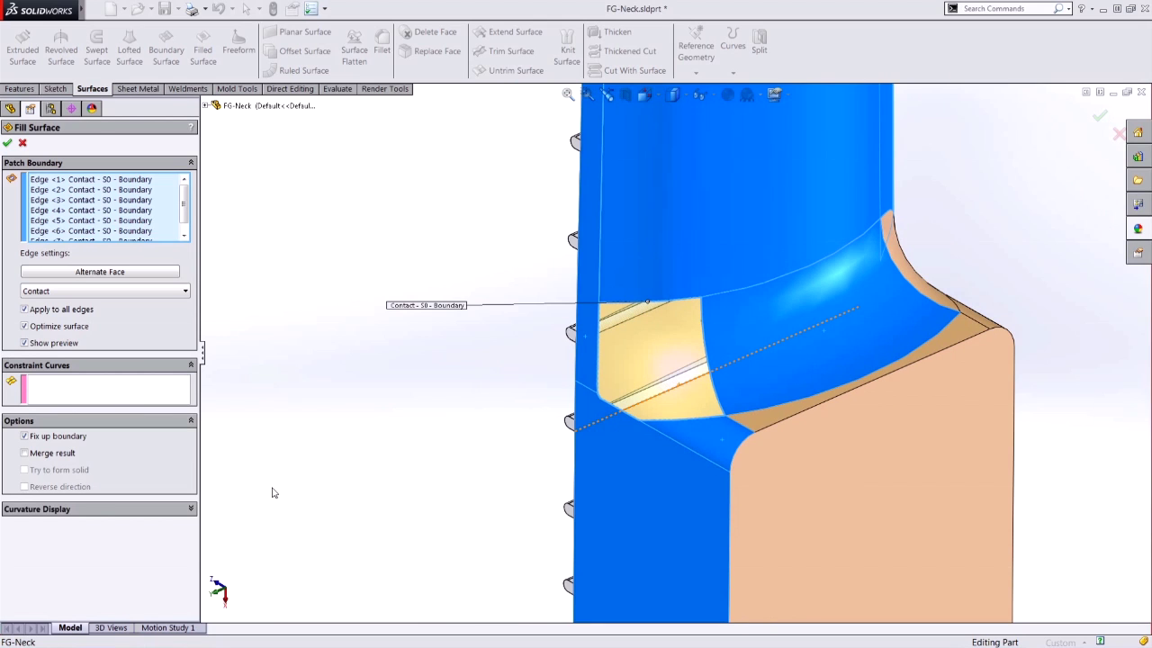
Step: Inspect the patch with mesh density 8 then 3, zebra stripes and curvature combs, then turn all off
{"action": "left_click", "coordinate": [102, 510]}
{"action": "left_click", "coordinate": [8, 524]}
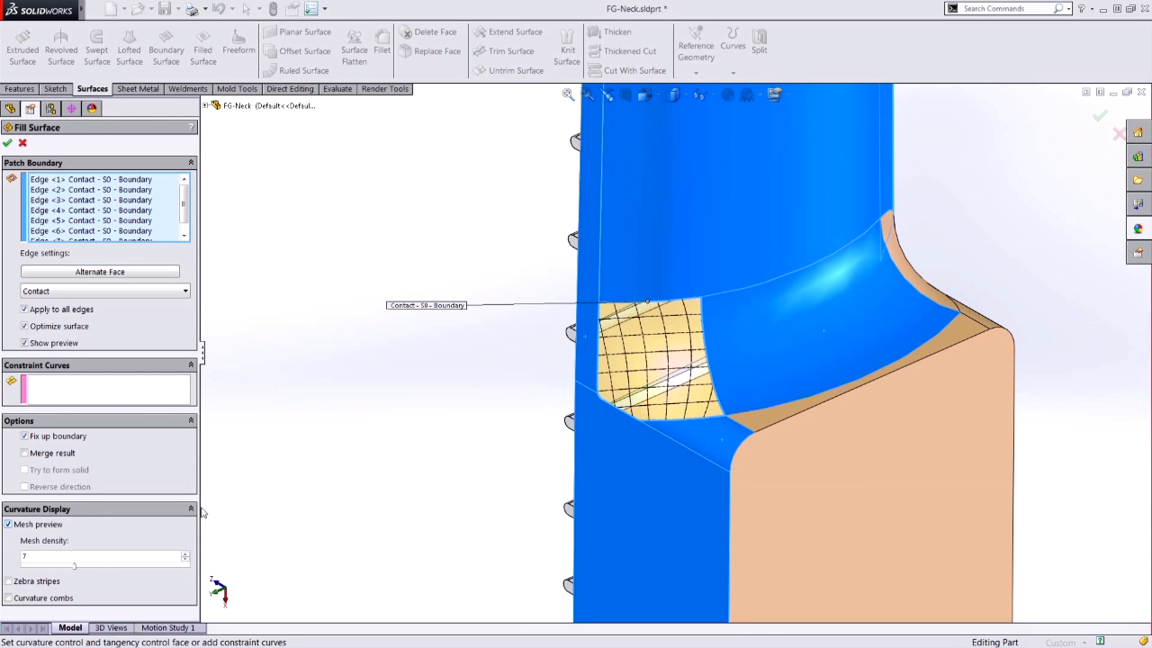
{"action": "mouse_move", "coordinate": [76, 568]}
{"action": "left_mouse_down"}
{"action": "mouse_move", "coordinate": [121, 571]}
{"action": "mouse_move", "coordinate": [63, 569]}
{"action": "left_mouse_up"}
{"action": "left_click", "coordinate": [8, 525]}
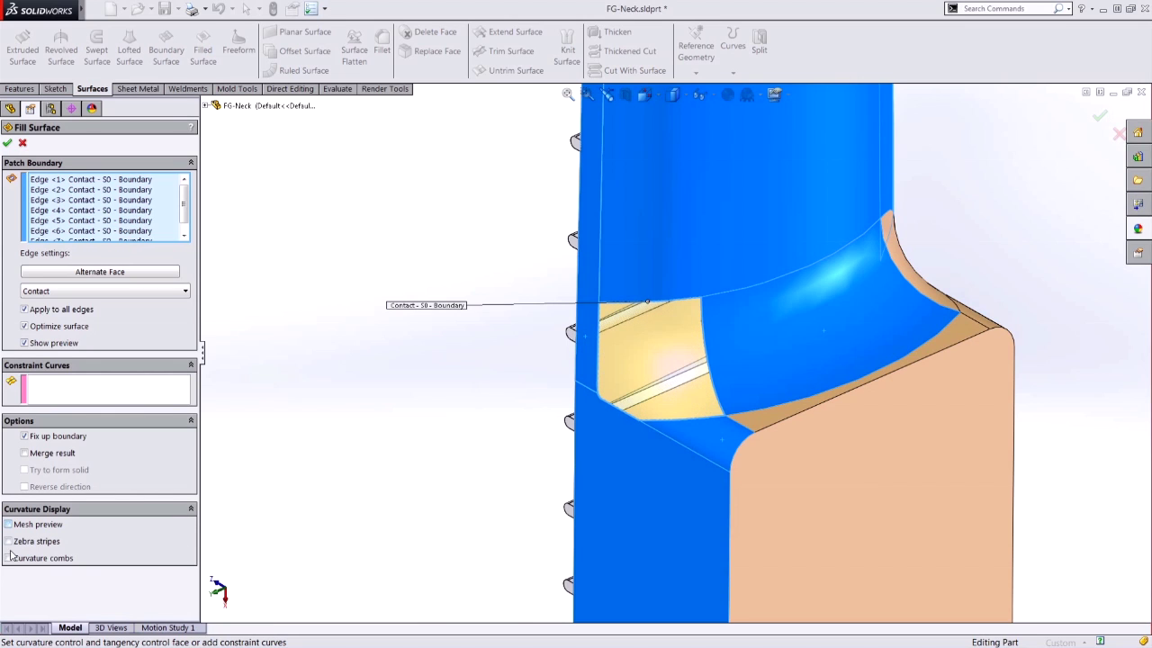
{"action": "left_click", "coordinate": [8, 542]}
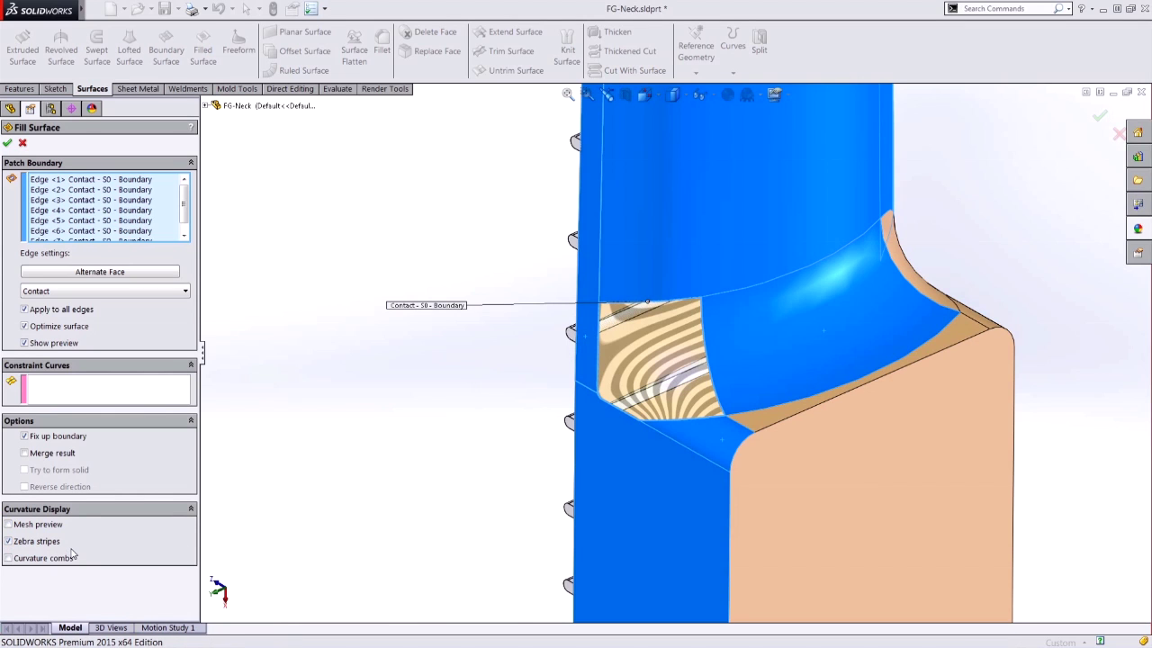
{"action": "left_click", "coordinate": [8, 541]}
{"action": "left_click", "coordinate": [8, 557]}
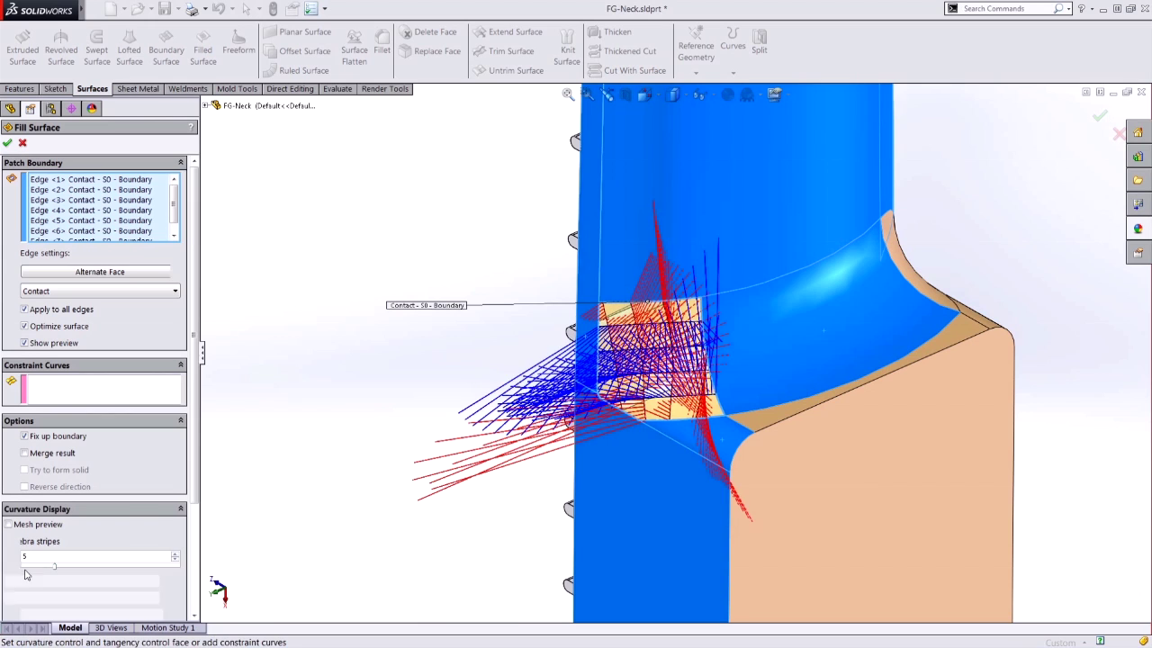
{"action": "left_click_drag", "start_coordinate": [54, 571], "coordinate": [43, 570]}
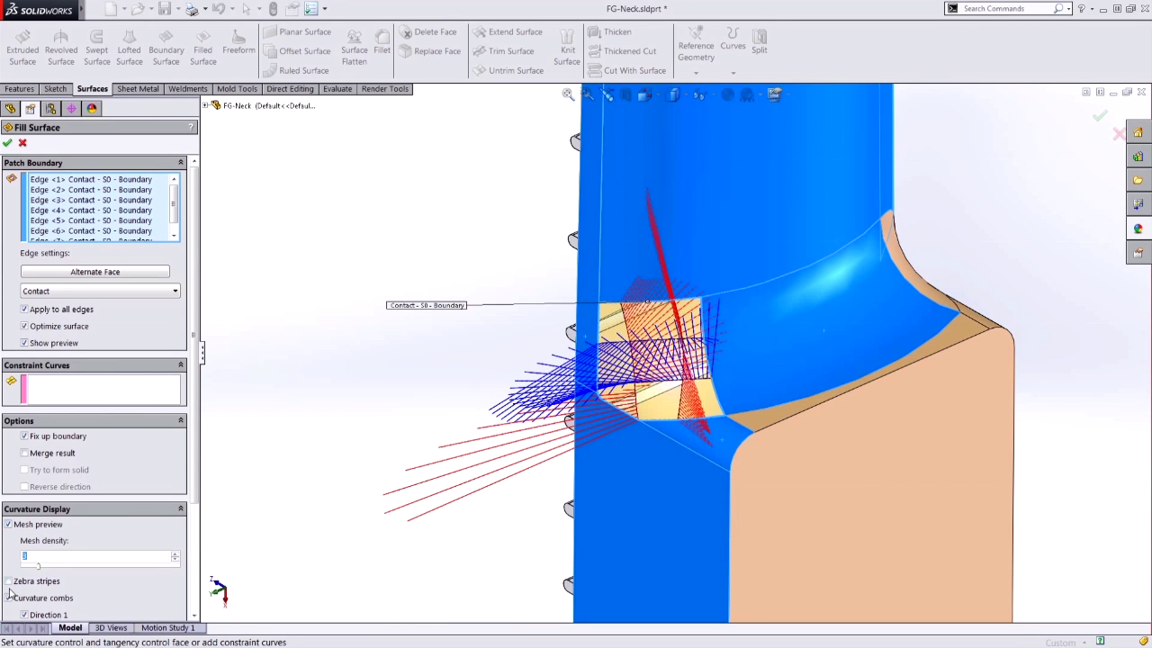
{"action": "left_click", "coordinate": [9, 526]}
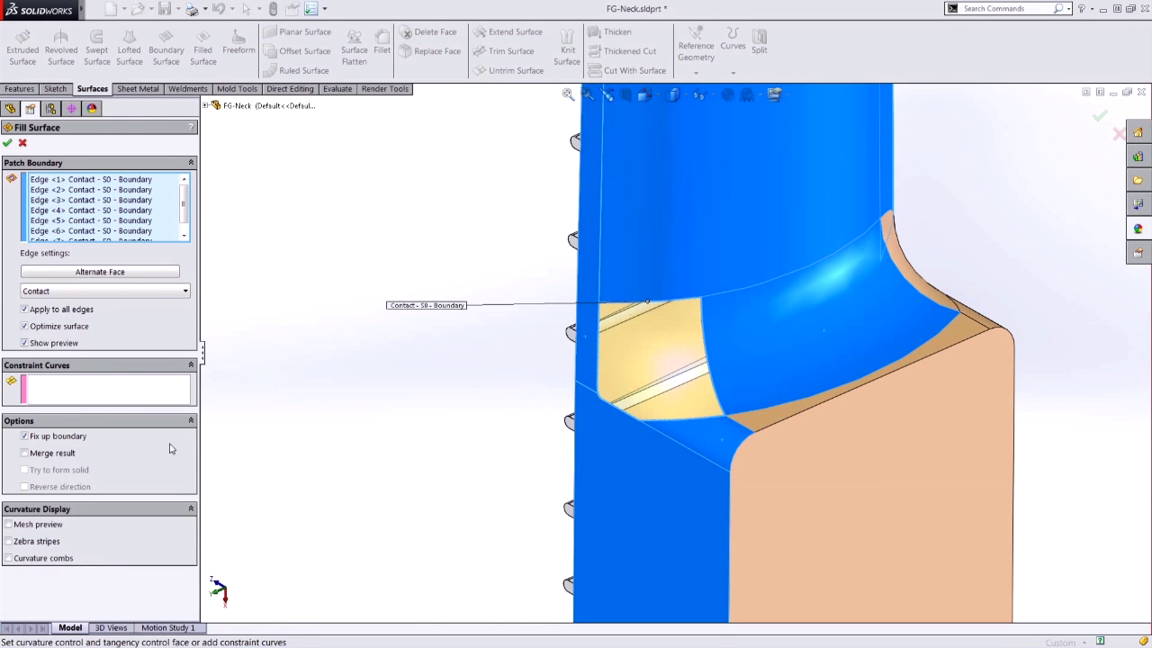
{"action": "scroll", "coordinate": [669, 329], "scroll_direction": "down", "scroll_amount": 3}
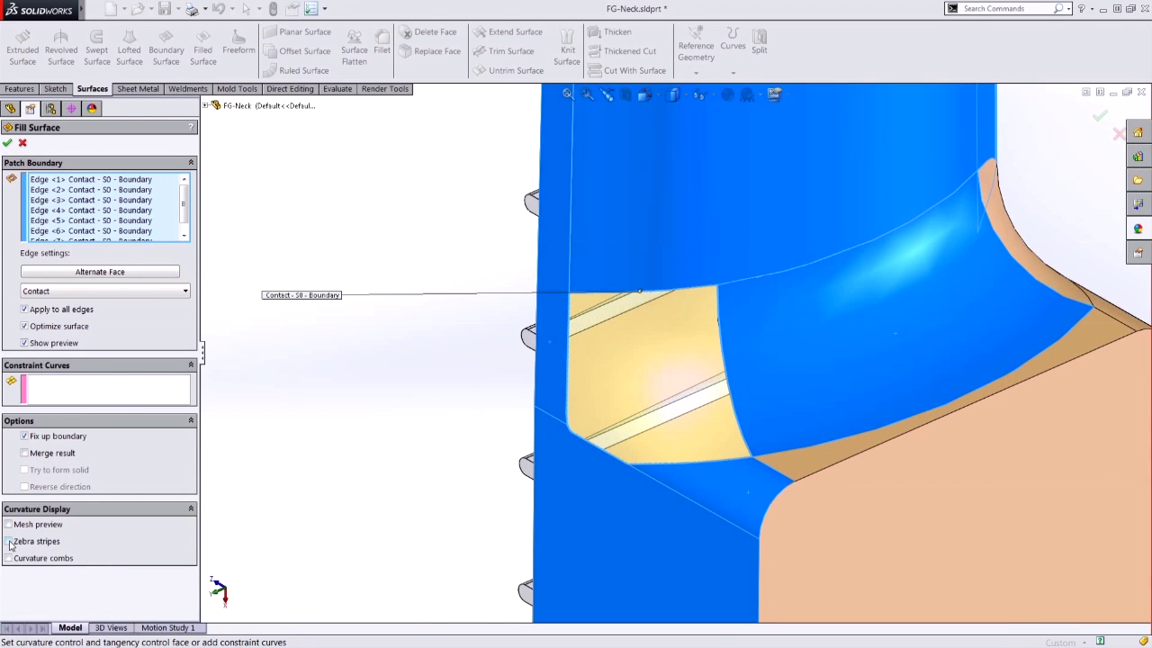
Step: Show zebra stripes, set all patch boundary edges to Tangent, and review Edge <1> through <5>
{"action": "left_click", "coordinate": [9, 541]}
{"action": "scroll", "coordinate": [554, 356], "scroll_direction": "down", "scroll_amount": 2}
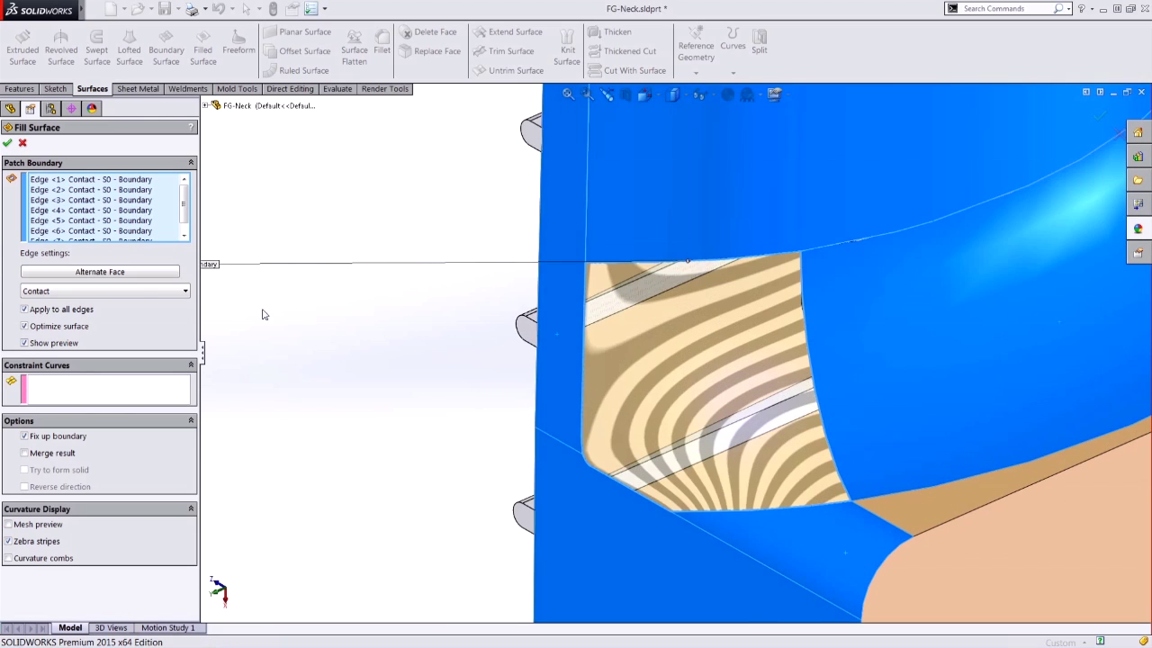
{"action": "left_click", "coordinate": [128, 292]}
{"action": "left_click", "coordinate": [110, 311]}
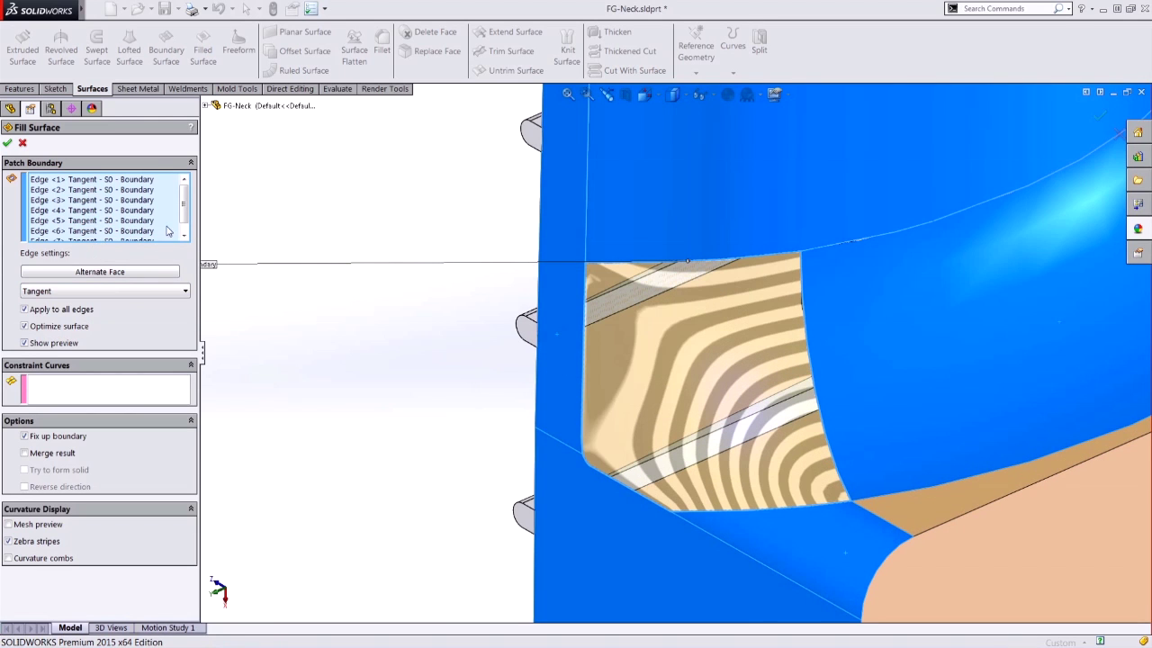
{"action": "left_click", "coordinate": [83, 180]}
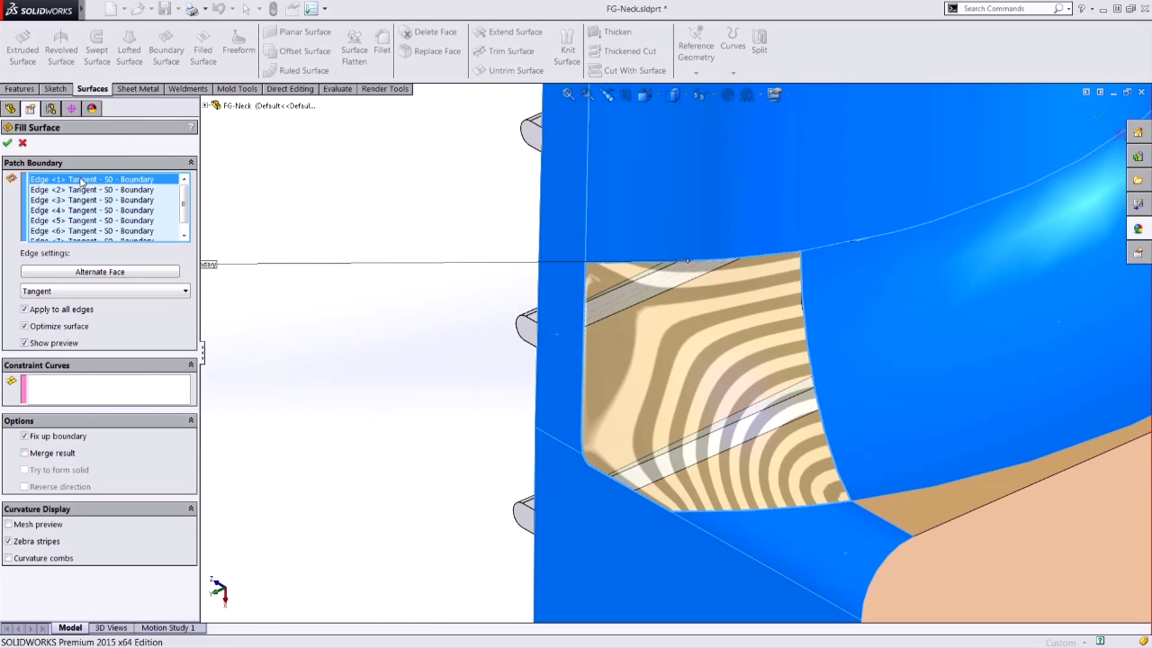
{"action": "left_click", "coordinate": [84, 189]}
{"action": "left_click", "coordinate": [82, 200]}
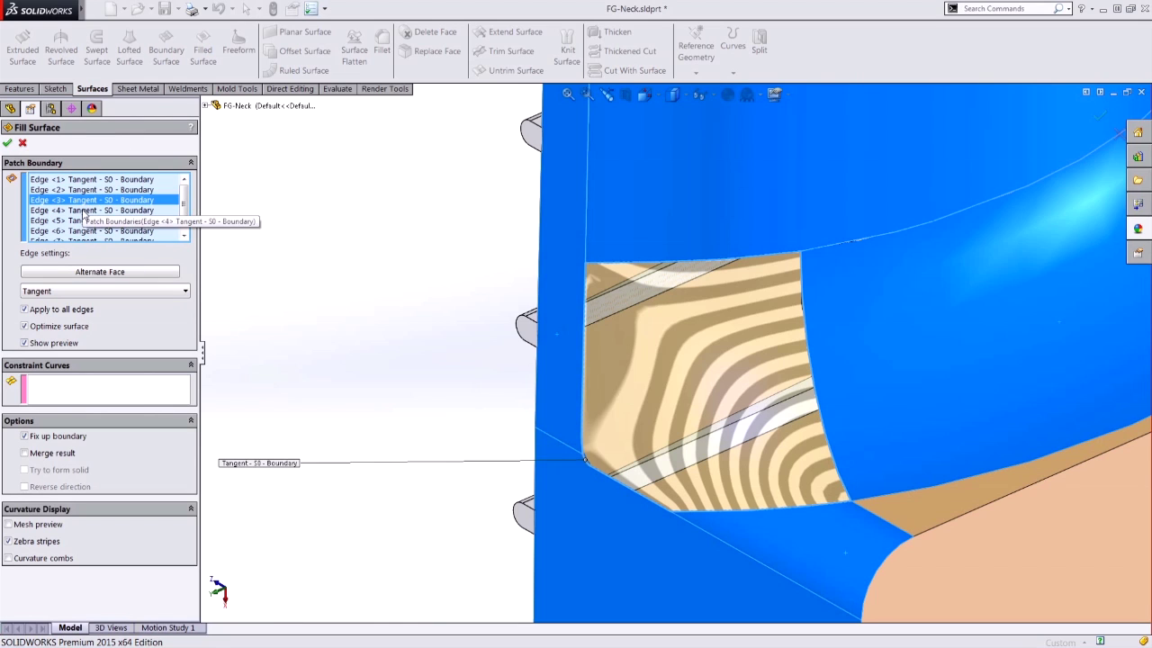
{"action": "left_click", "coordinate": [83, 211]}
{"action": "left_click", "coordinate": [84, 220]}
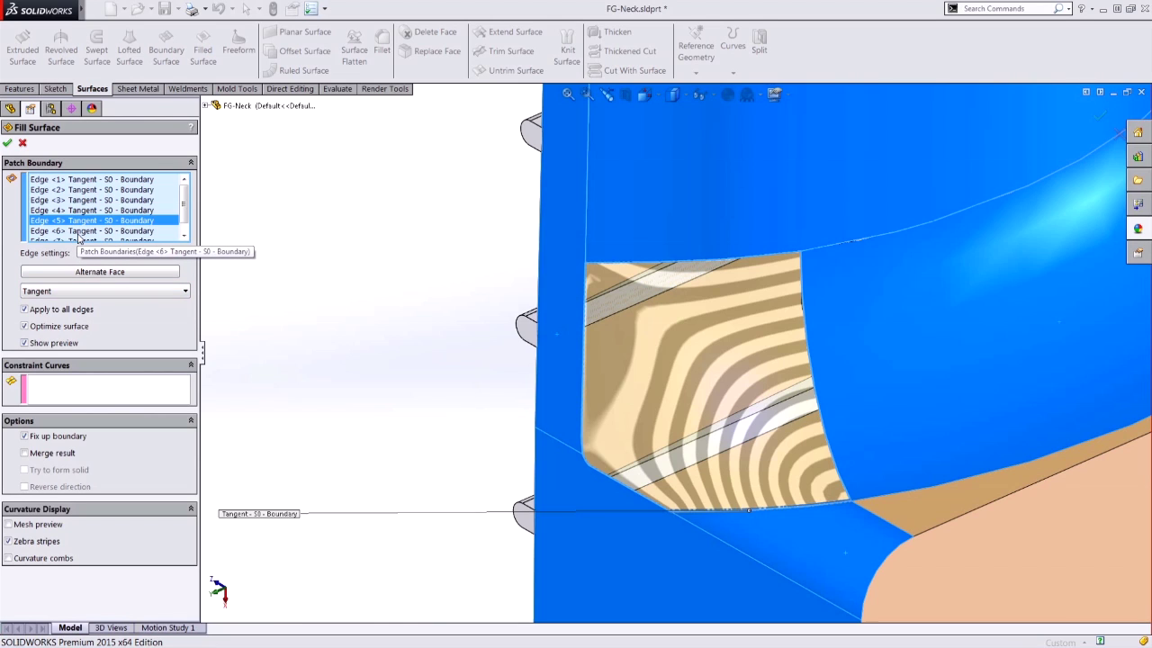
Step: Discard the pending fill surface without creating it
{"action": "left_click", "coordinate": [22, 144]}
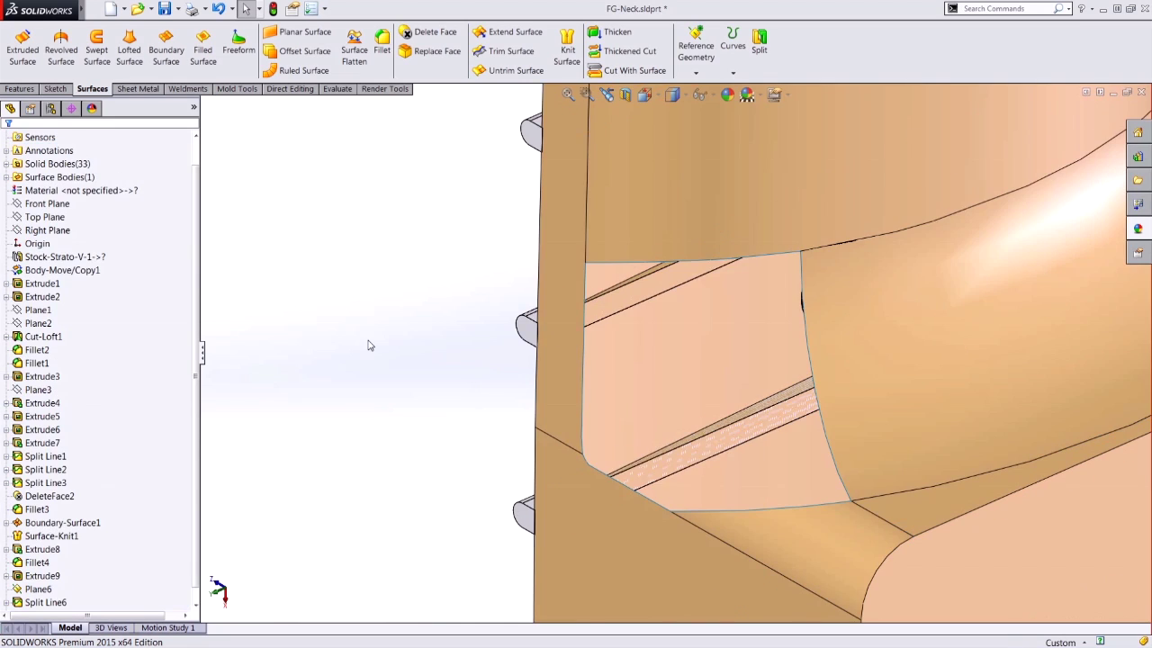
{"action": "scroll", "coordinate": [734, 447], "scroll_direction": "up", "scroll_amount": 3}
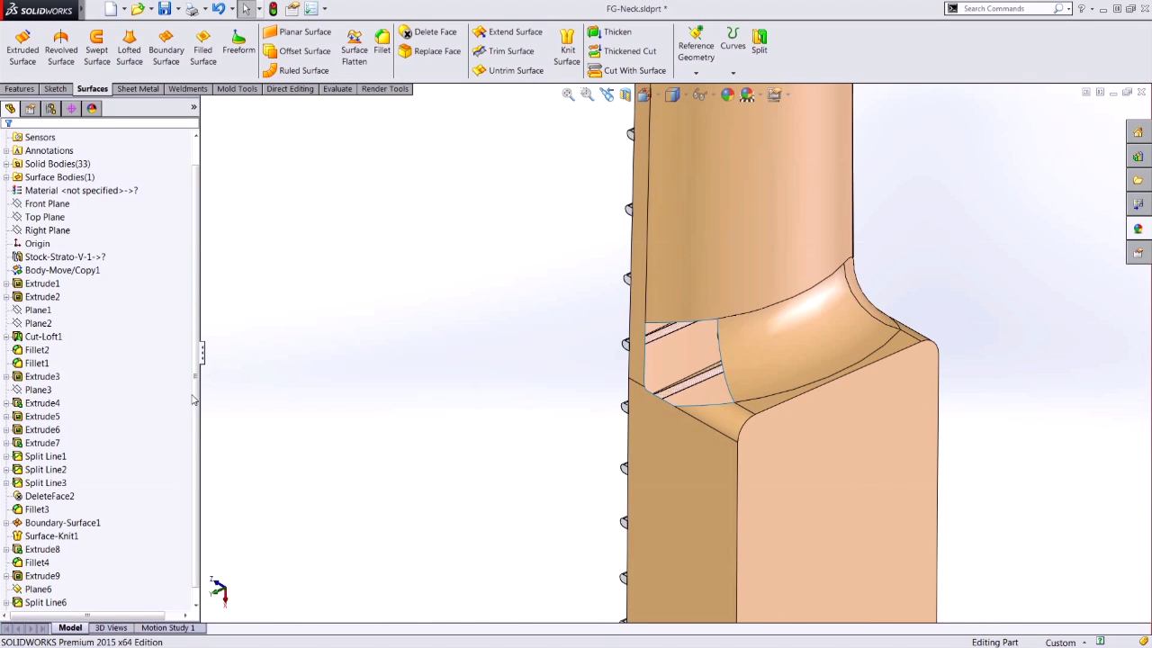
{"action": "scroll", "coordinate": [193, 399], "scroll_direction": "down", "scroll_amount": 1}
Step: Switch DeleteFace5 to Delete and Fill with Tangent fill to patch the three heel corner faces
{"action": "left_click", "coordinate": [50, 602]}
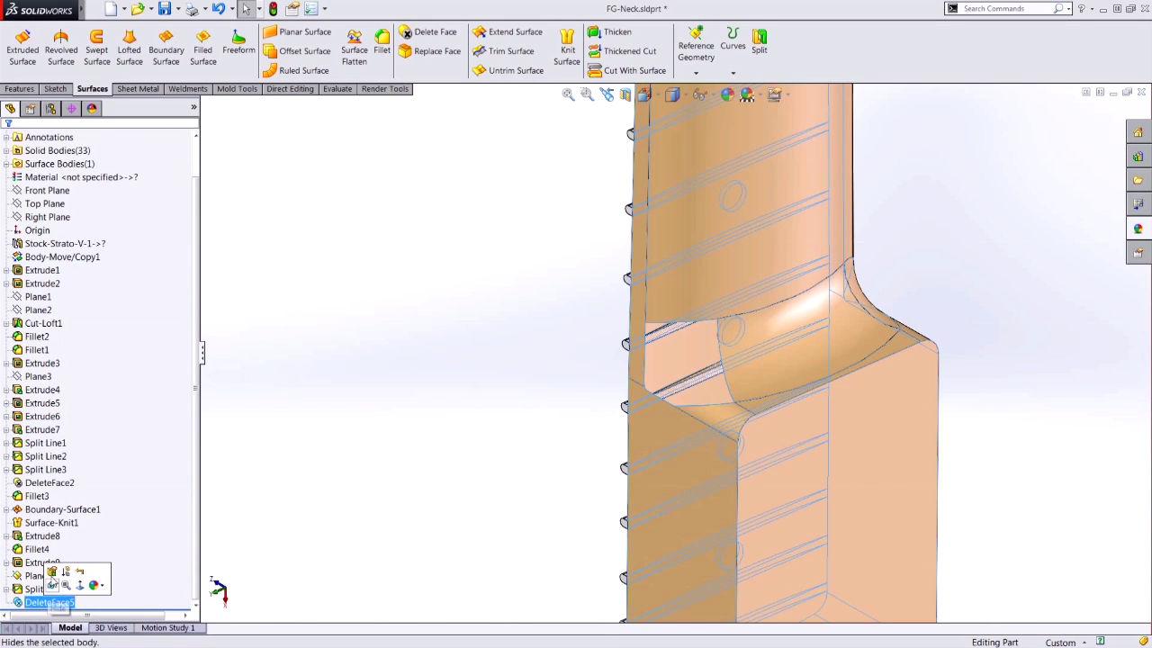
{"action": "left_click", "coordinate": [52, 572]}
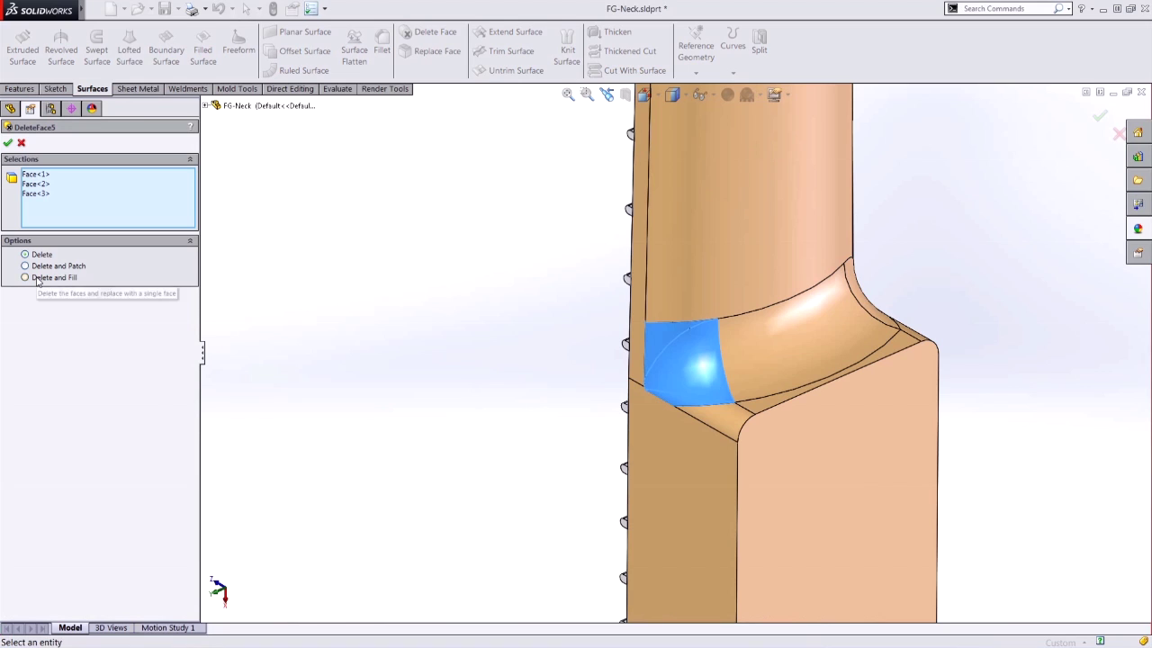
{"action": "left_click", "coordinate": [36, 279]}
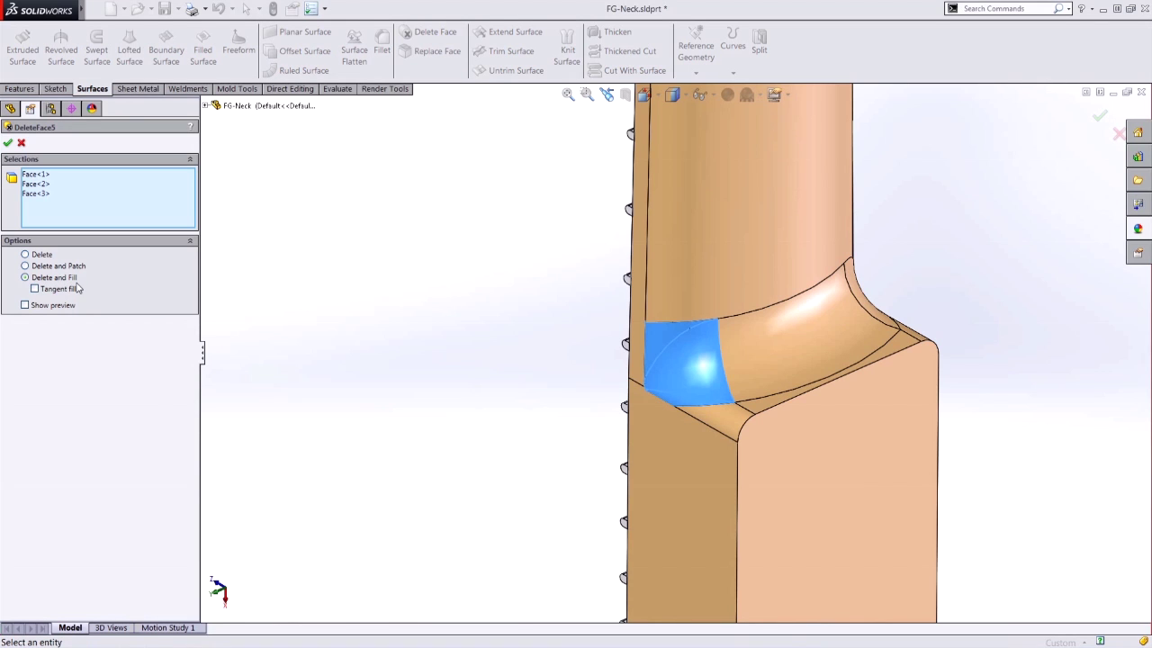
{"action": "left_click", "coordinate": [43, 290]}
{"action": "left_click", "coordinate": [8, 142]}
{"action": "scroll", "coordinate": [693, 368], "scroll_direction": "down", "scroll_amount": 5}
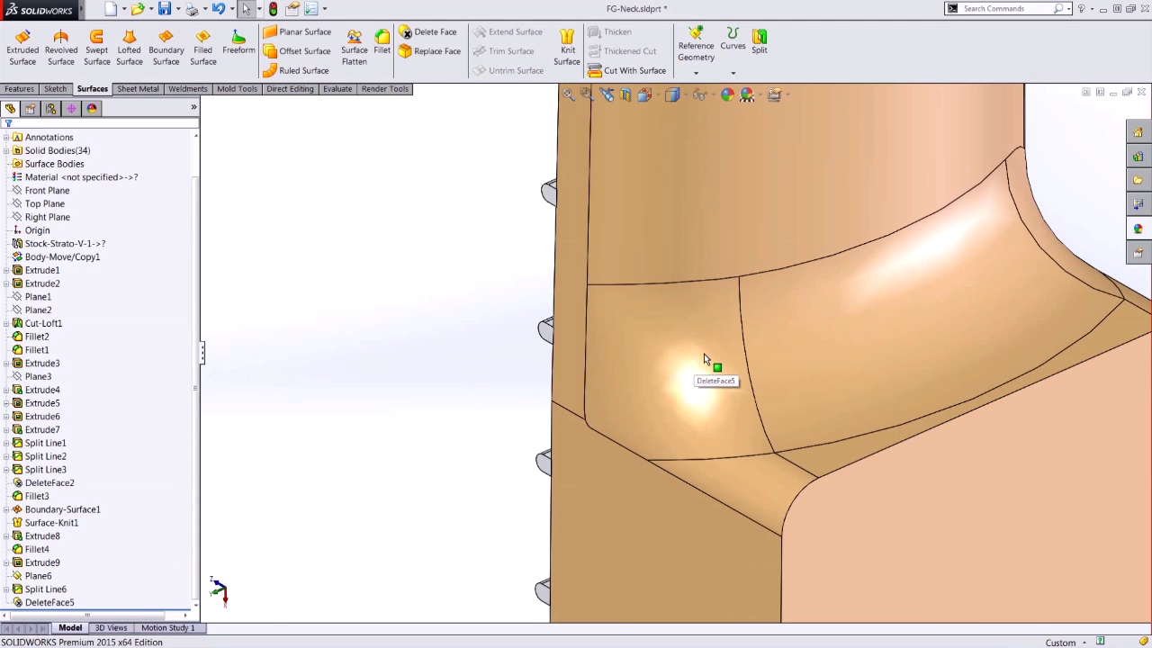
{"action": "scroll", "coordinate": [664, 459], "scroll_direction": "up", "scroll_amount": 3}
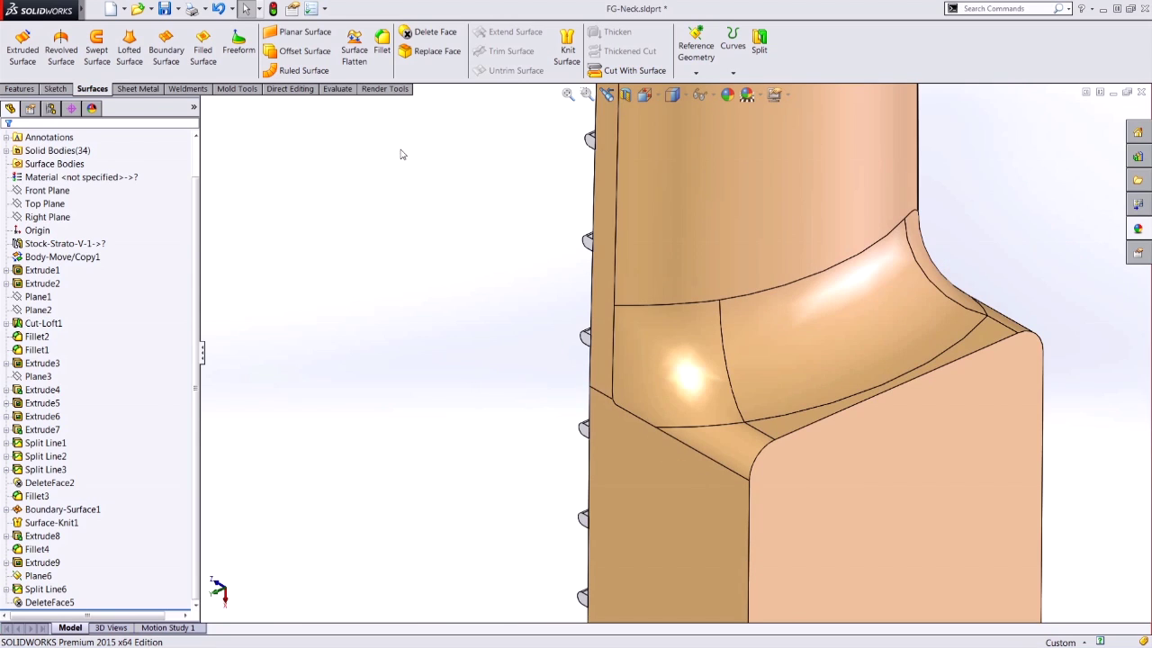
Step: Frame the refilled heel corner in a render region and start the PhotoView 360 Integrated Preview
{"action": "left_click", "coordinate": [385, 89]}
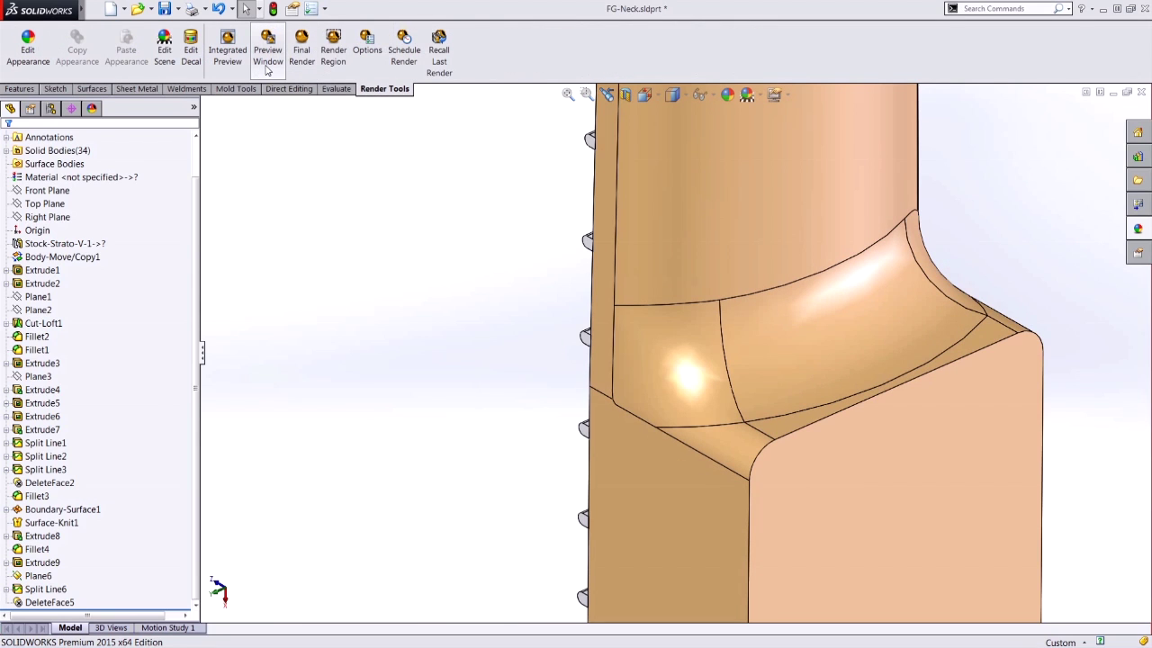
{"action": "left_click", "coordinate": [332, 52]}
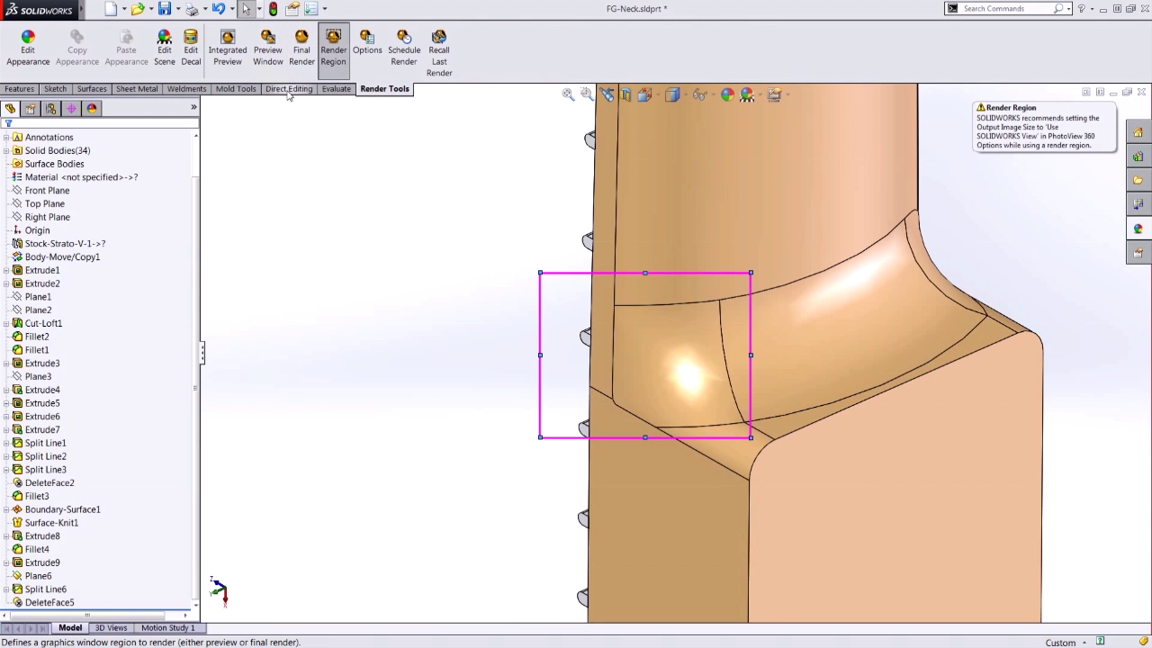
{"action": "left_click", "coordinate": [226, 52]}
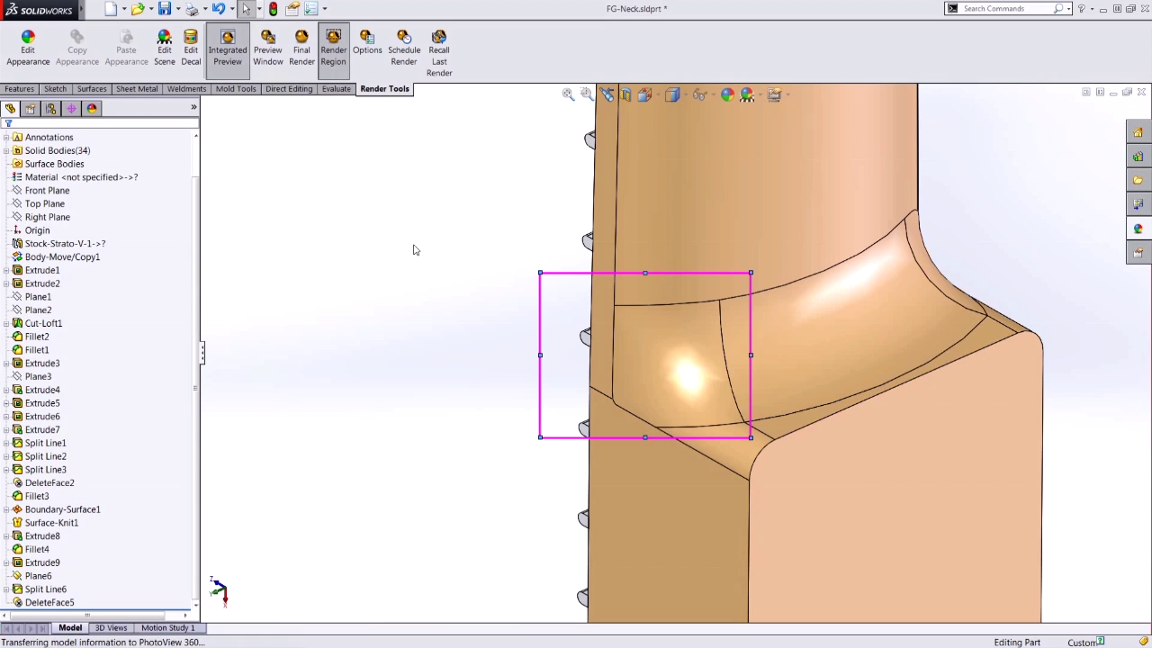